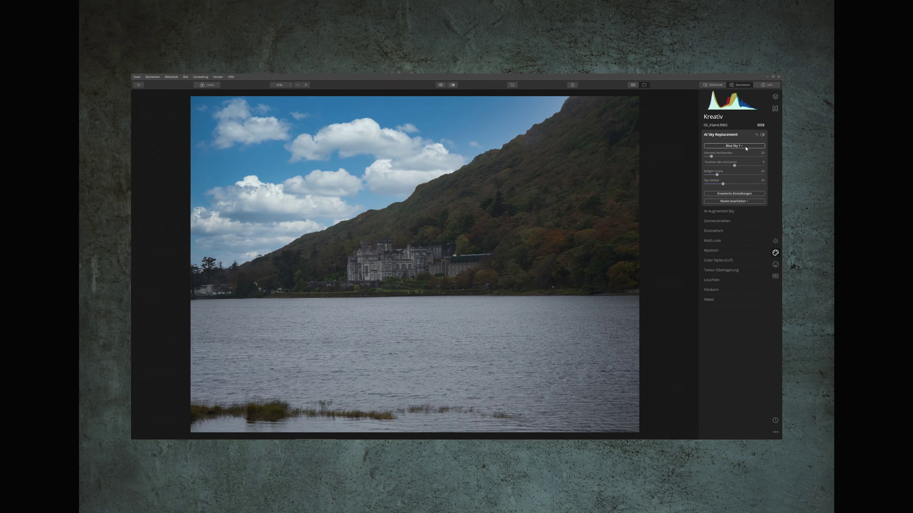
Expand 'Erweiterte Einstellungen' in Luminar's AI Sky Replacement panel to show the advanced sliders.
{"action": "left_click", "coordinate": [734, 193]}
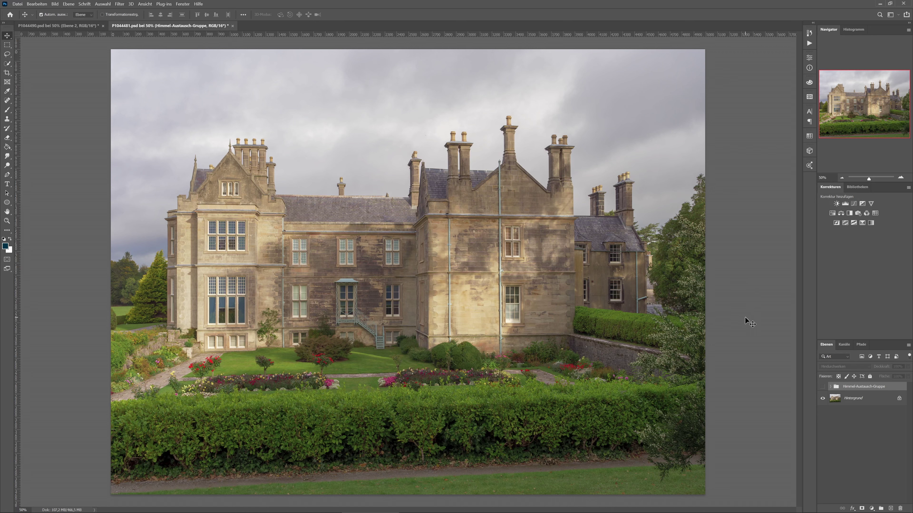
Compare the Himmel-Austausch-Gruppe shown and hidden, then delete the group.
{"action": "left_click", "coordinate": [822, 387]}
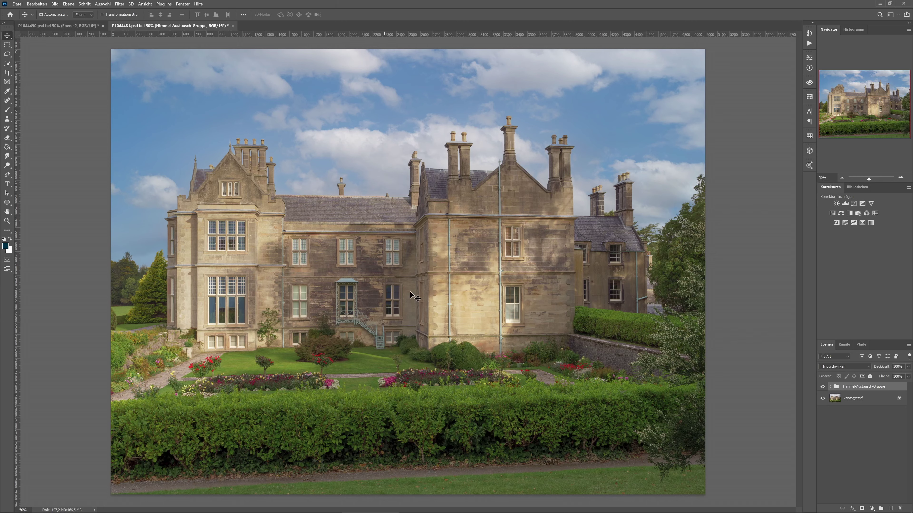
{"action": "left_click", "coordinate": [822, 387]}
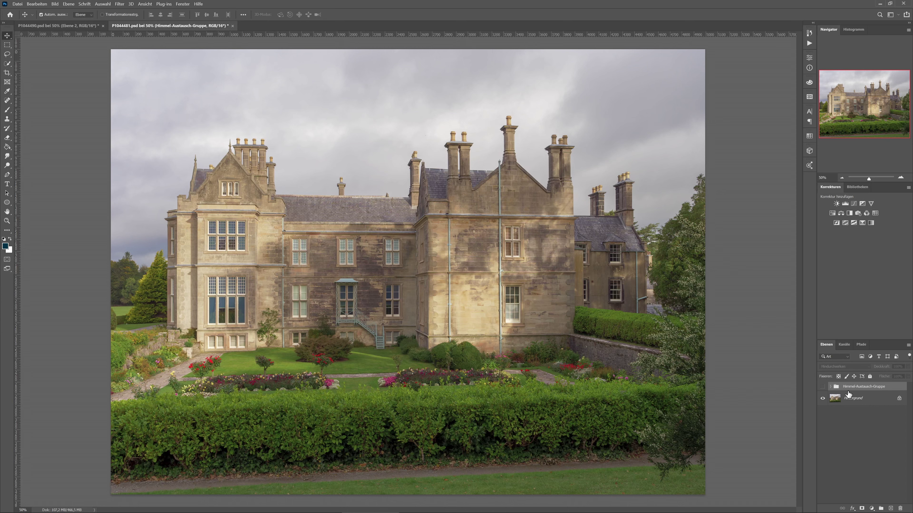
{"action": "left_click", "coordinate": [900, 508]}
{"action": "left_click", "coordinate": [457, 196]}
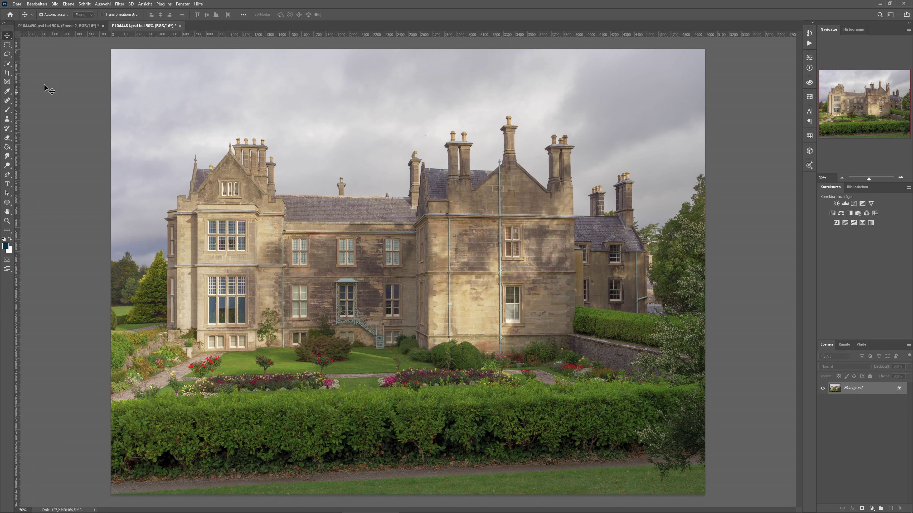
Launch Bearbeiten > Himmel austauschen to preview a blue cloudy sky over the manor.
{"action": "left_click", "coordinate": [36, 4]}
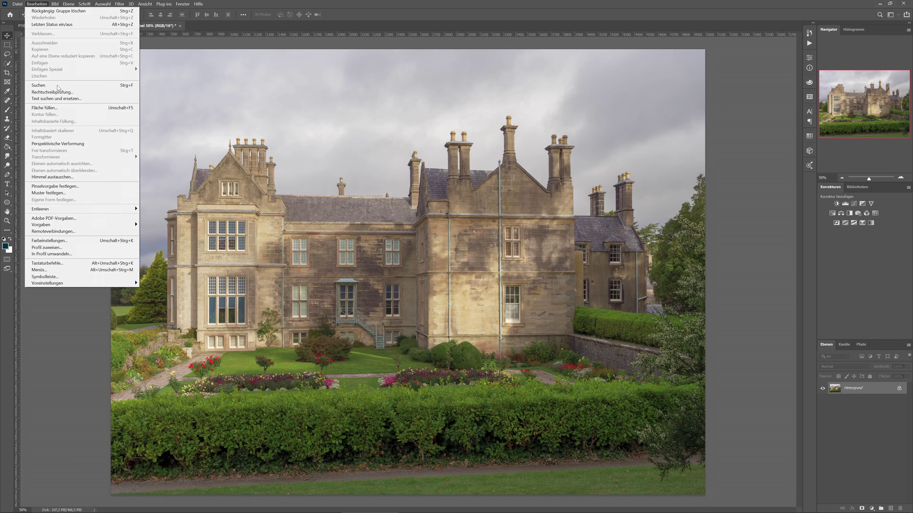
{"action": "left_click", "coordinate": [53, 179]}
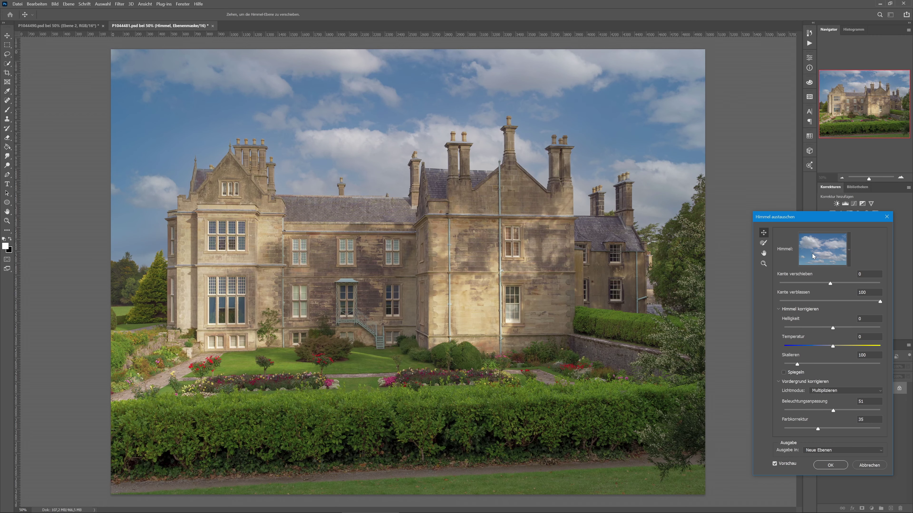
{"action": "left_click", "coordinate": [849, 252]}
{"action": "mouse_move", "coordinate": [860, 312]}
{"action": "left_mouse_down"}
{"action": "mouse_move", "coordinate": [854, 416]}
{"action": "mouse_move", "coordinate": [855, 306]}
{"action": "left_mouse_up"}
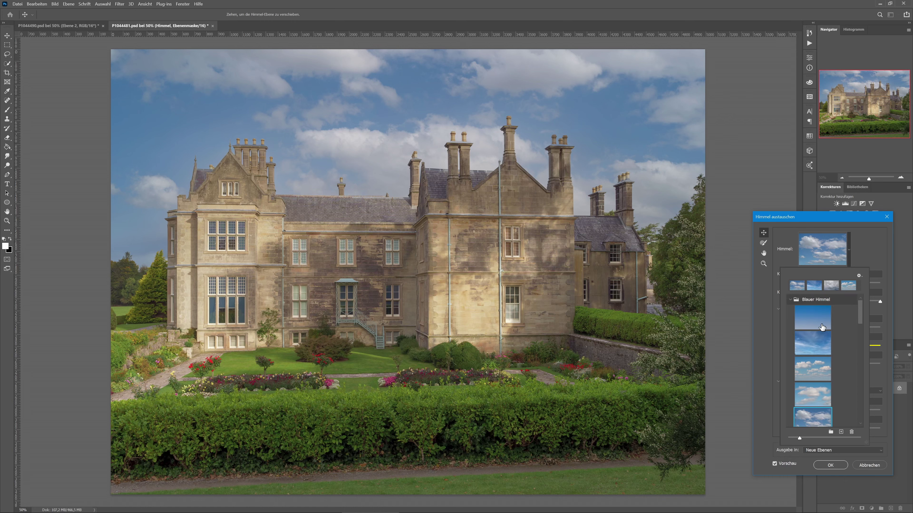
{"action": "left_click", "coordinate": [815, 348]}
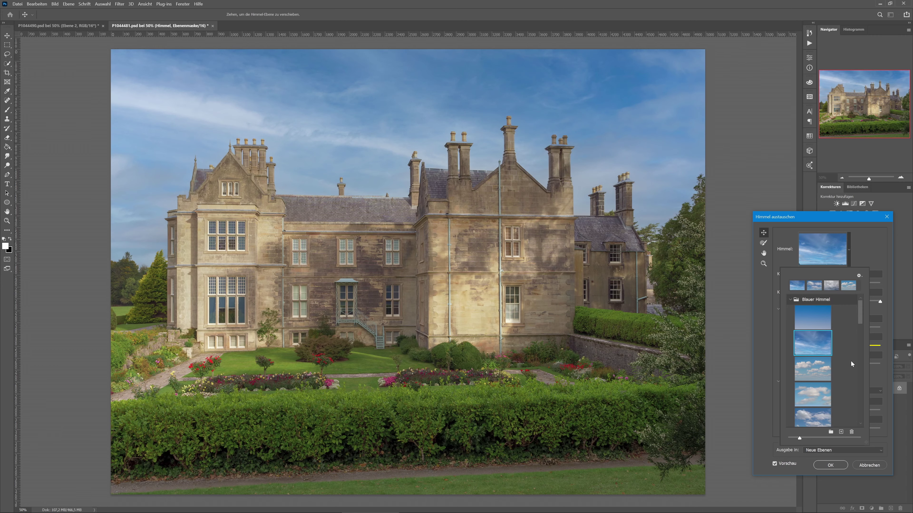
{"action": "left_click", "coordinate": [807, 371]}
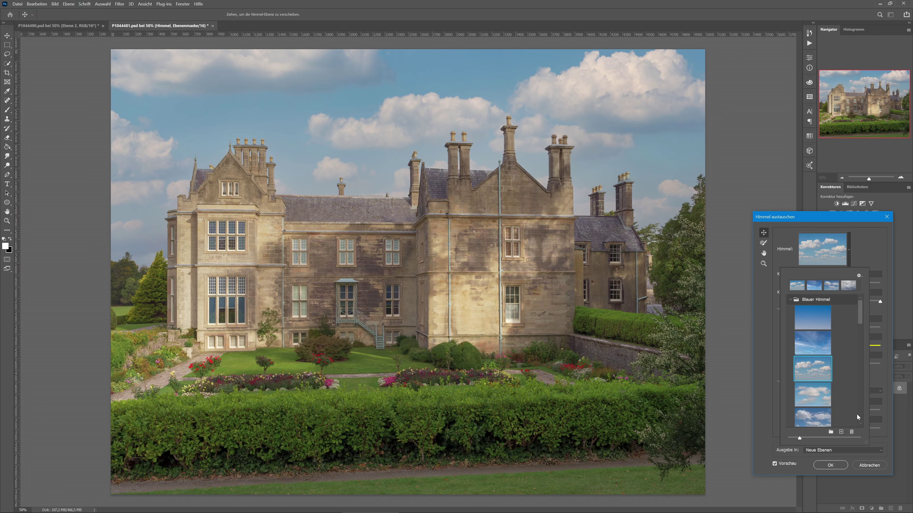
{"action": "left_click", "coordinate": [824, 400]}
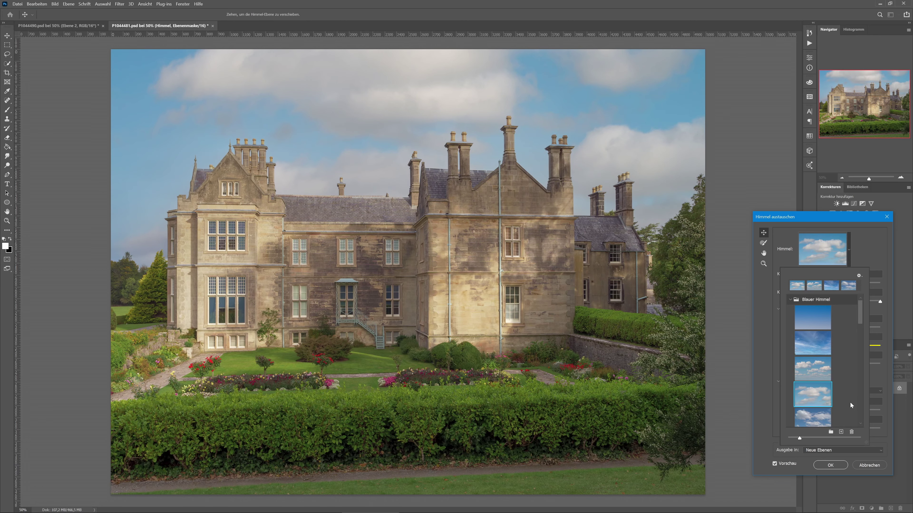
{"action": "left_click_drag", "start_coordinate": [859, 324], "coordinate": [859, 338]}
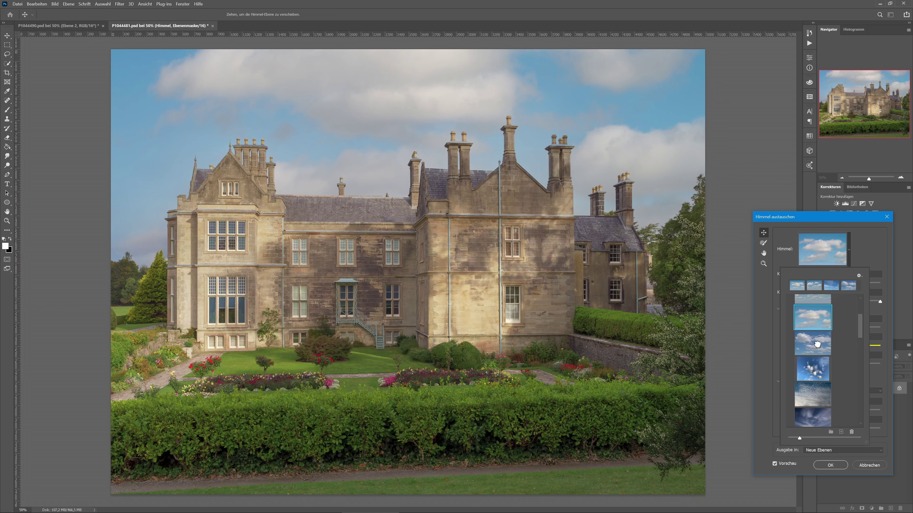
{"action": "left_click", "coordinate": [824, 349]}
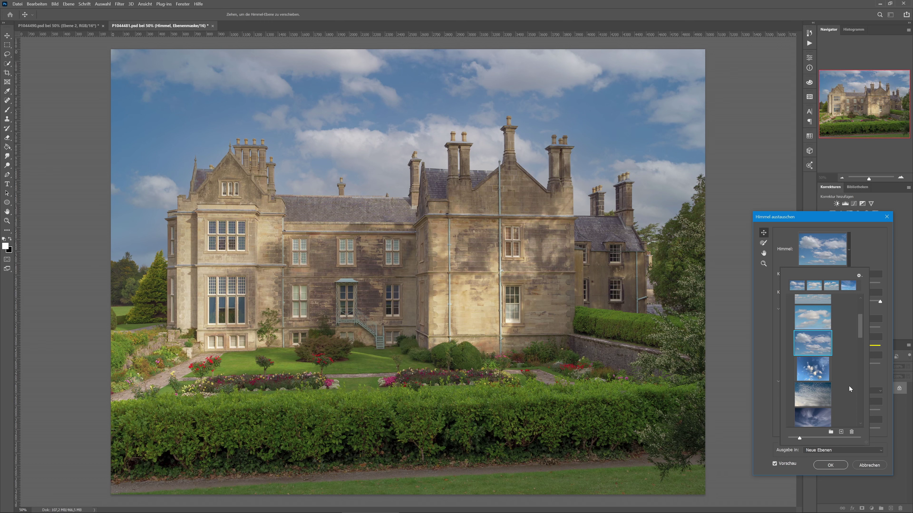
{"action": "left_click", "coordinate": [865, 252]}
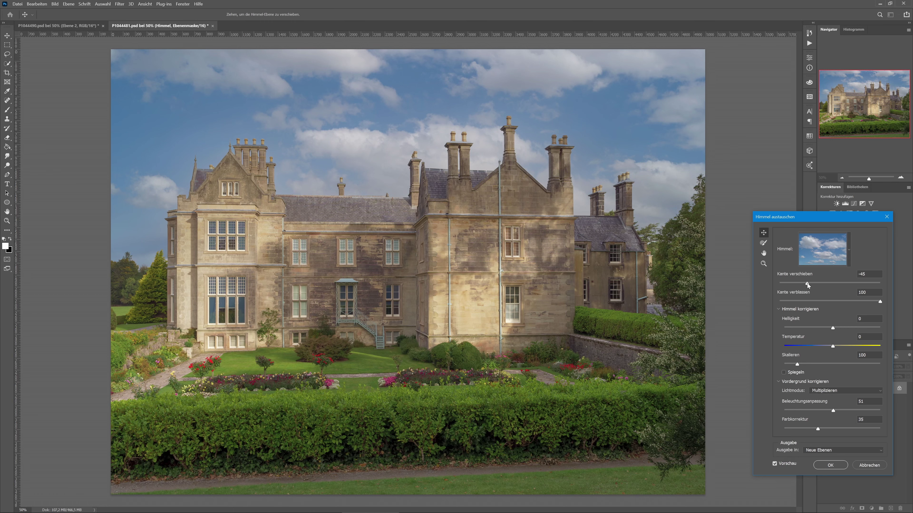
Leave Kante verschieben at 0 and set Kante verblassen to 49.
{"action": "left_click_drag", "start_coordinate": [807, 283], "coordinate": [808, 283]}
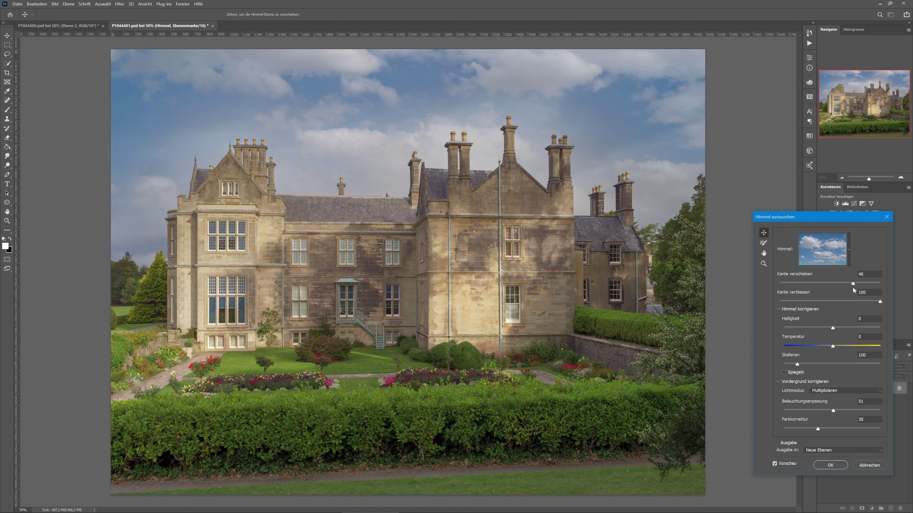
{"action": "left_click_drag", "start_coordinate": [853, 284], "coordinate": [876, 283]}
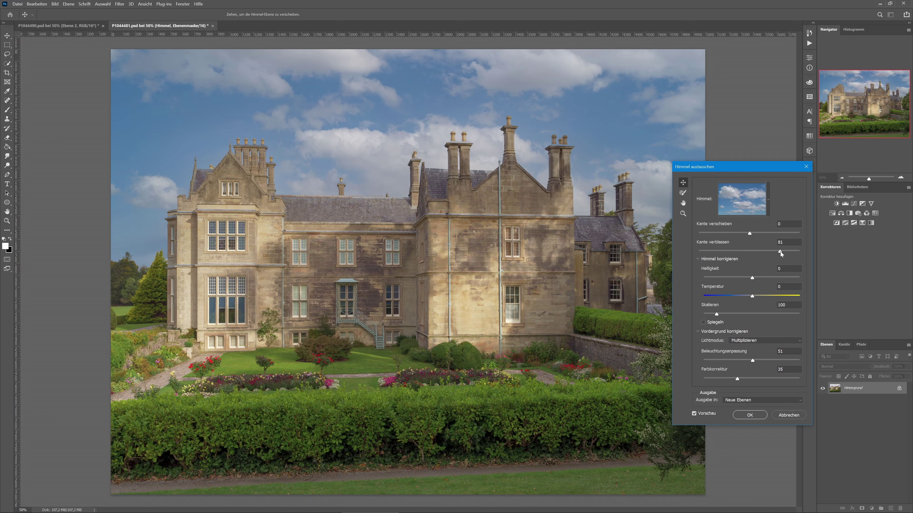
Set edge fade to 46, brightness to 21 and sky temperature to 25.
{"action": "mouse_move", "coordinate": [760, 251]}
{"action": "left_mouse_down"}
{"action": "mouse_move", "coordinate": [744, 251]}
{"action": "mouse_move", "coordinate": [761, 278]}
{"action": "left_mouse_up"}
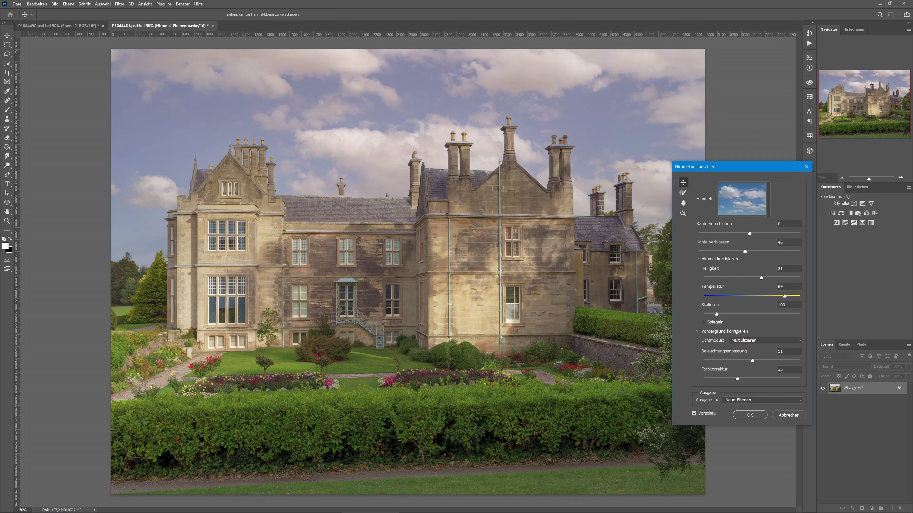
{"action": "left_click_drag", "start_coordinate": [785, 296], "coordinate": [722, 296]}
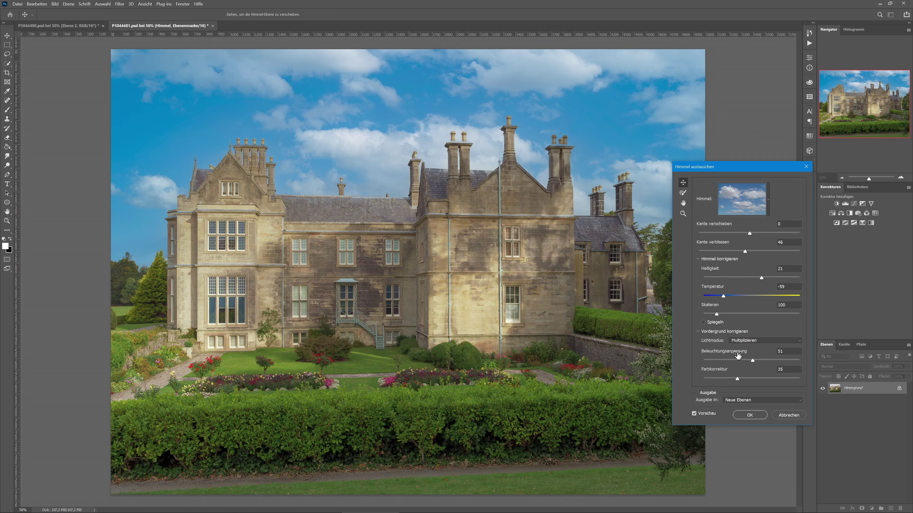
{"action": "type", "text": "0"}
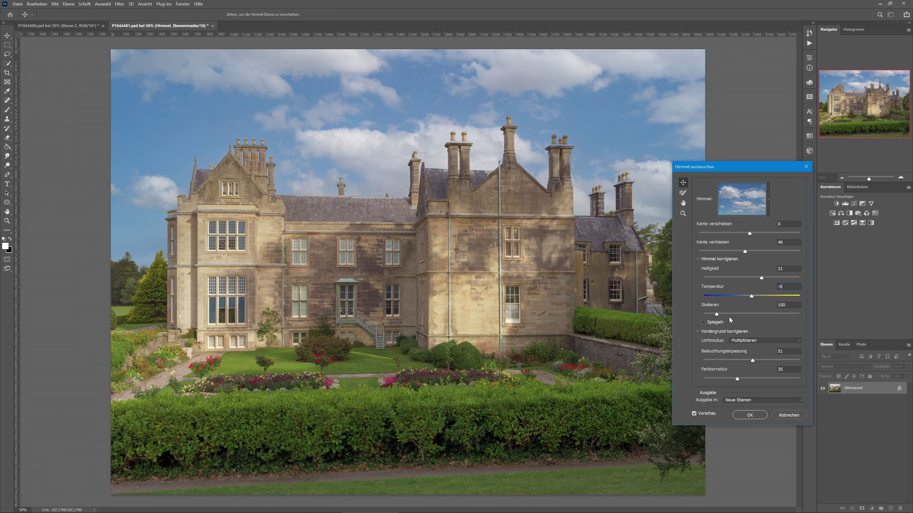
{"action": "left_click_drag", "start_coordinate": [718, 287], "coordinate": [726, 291]}
Test sky scale and mirroring, leaving Skalieren at 100 and Spiegeln unchecked.
{"action": "left_click_drag", "start_coordinate": [710, 307], "coordinate": [722, 307]}
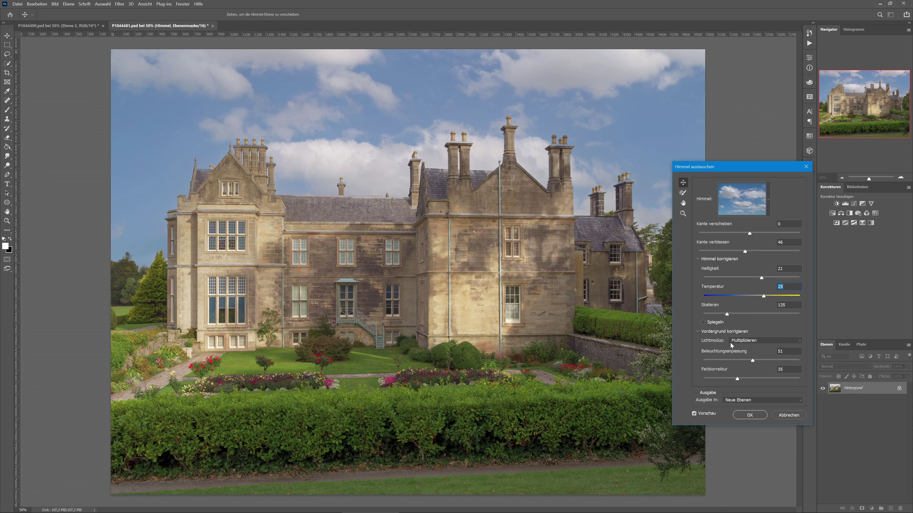
{"action": "left_click_drag", "start_coordinate": [714, 306], "coordinate": [689, 316]}
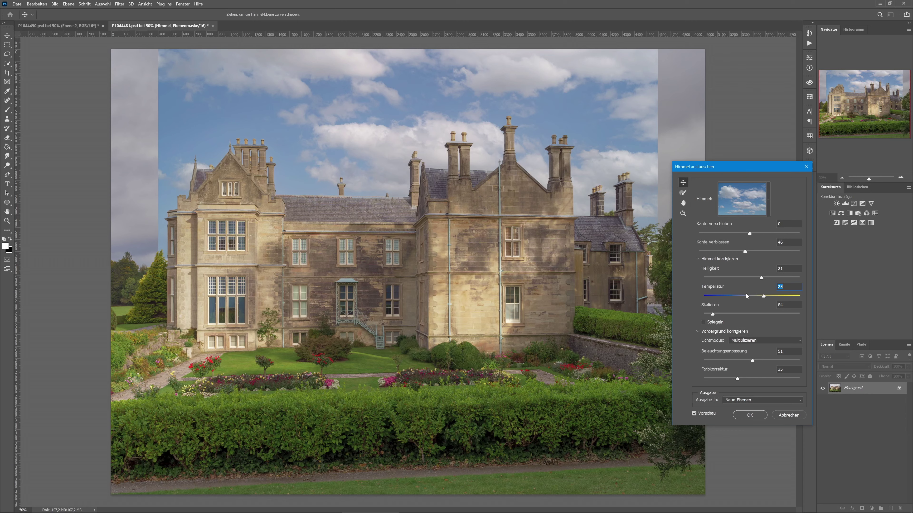
{"action": "left_click_drag", "start_coordinate": [713, 306], "coordinate": [718, 307]}
{"action": "left_click", "coordinate": [781, 287]}
{"action": "key", "text": "Tab"}
{"action": "key", "text": "Down"}
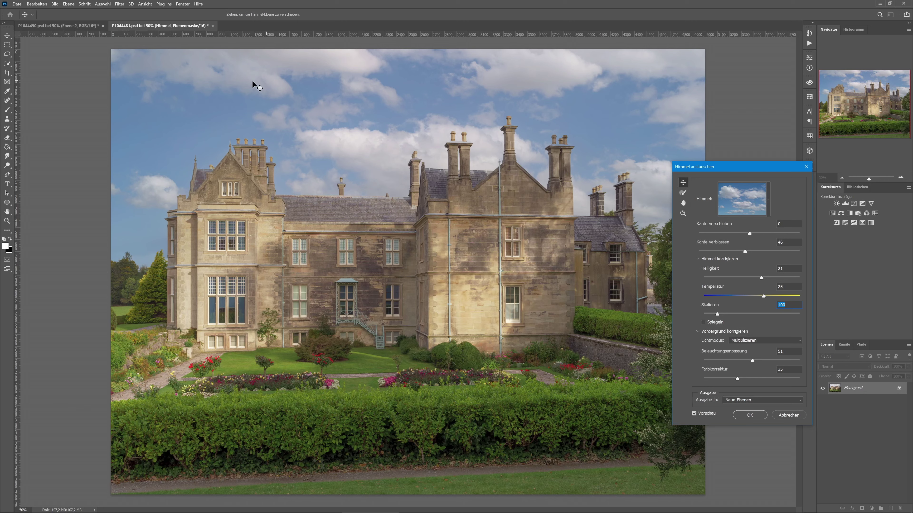
{"action": "left_click", "coordinate": [703, 322]}
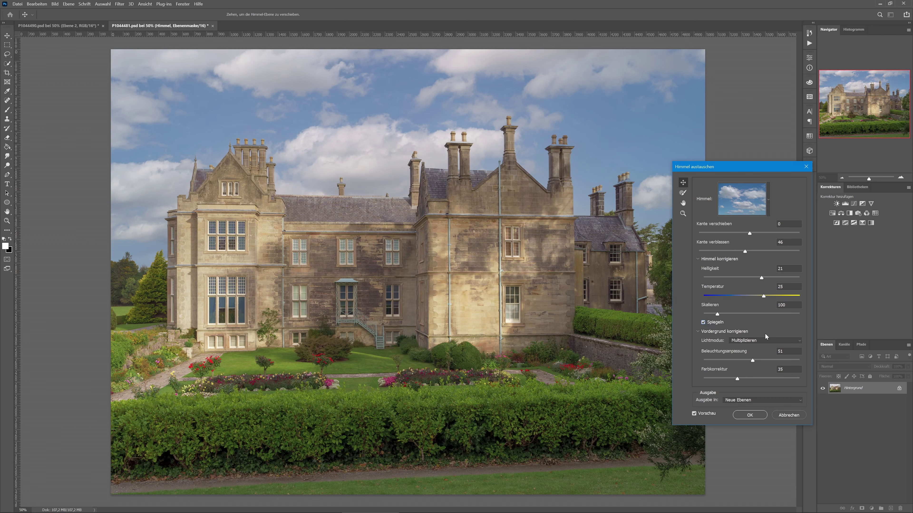
{"action": "left_click", "coordinate": [702, 323]}
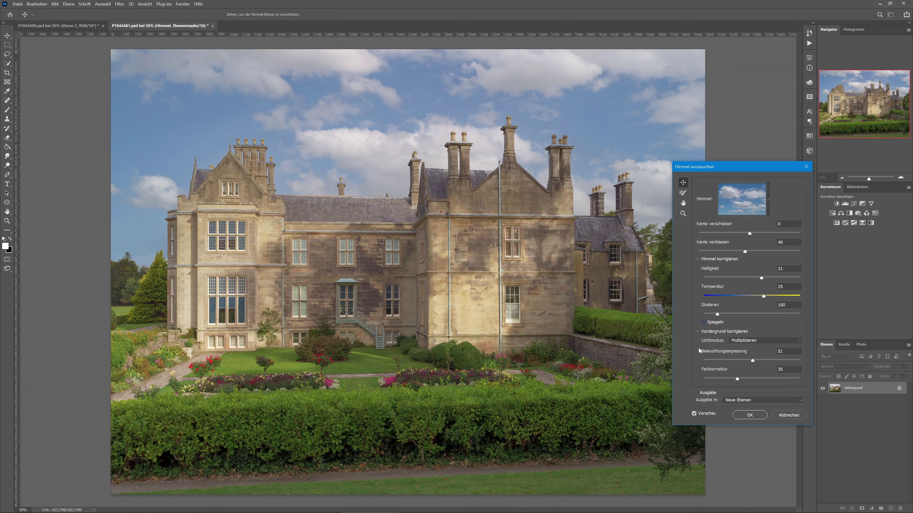
Try the Negativ multiplizieren lighting mode, then return to Multiplizieren.
{"action": "left_click", "coordinate": [752, 345]}
{"action": "left_click", "coordinate": [749, 359]}
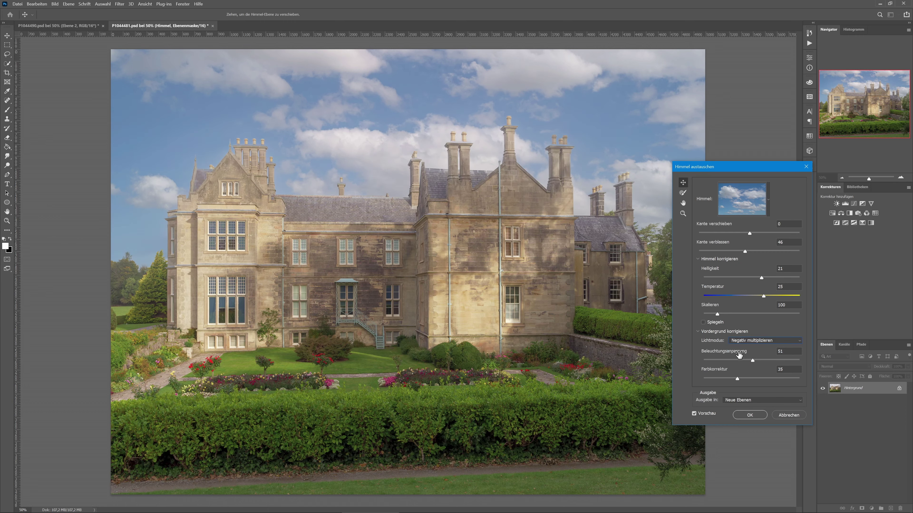
{"action": "left_click", "coordinate": [741, 342]}
{"action": "left_click", "coordinate": [745, 348]}
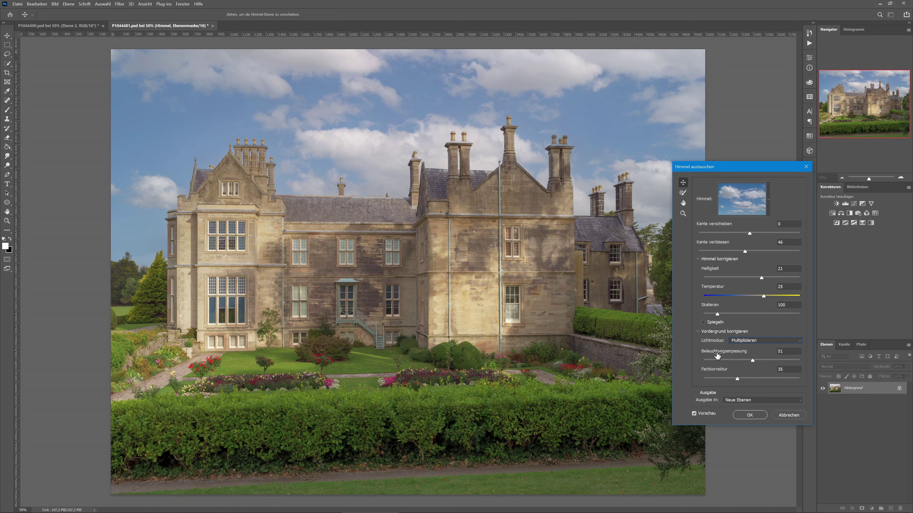
Set Beleuchtungsanpassung to 39 and Farbkorrektur to 47.
{"action": "mouse_move", "coordinate": [726, 353]}
{"action": "left_mouse_down"}
{"action": "mouse_move", "coordinate": [740, 353]}
{"action": "mouse_move", "coordinate": [714, 355]}
{"action": "mouse_move", "coordinate": [729, 356]}
{"action": "left_mouse_up"}
{"action": "left_click_drag", "start_coordinate": [743, 362], "coordinate": [739, 358]}
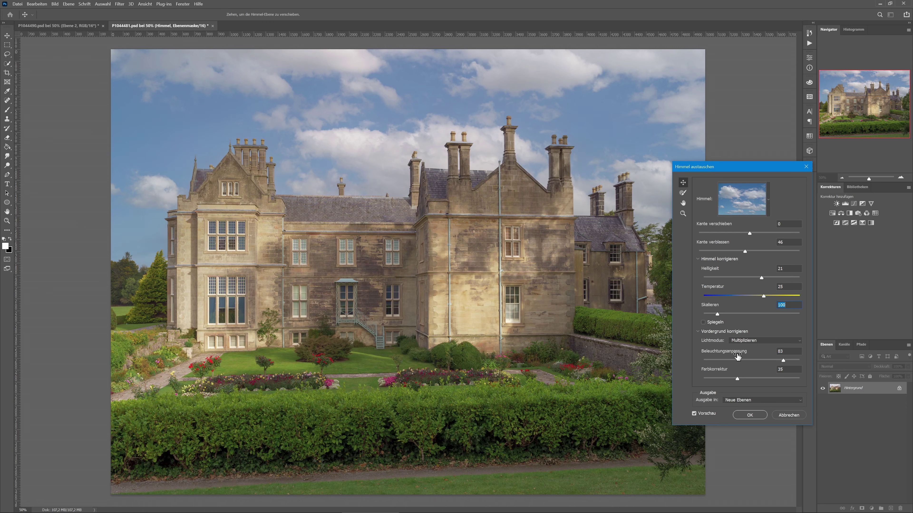
{"action": "left_click_drag", "start_coordinate": [734, 354], "coordinate": [729, 358]}
{"action": "left_click_drag", "start_coordinate": [754, 361], "coordinate": [741, 361]}
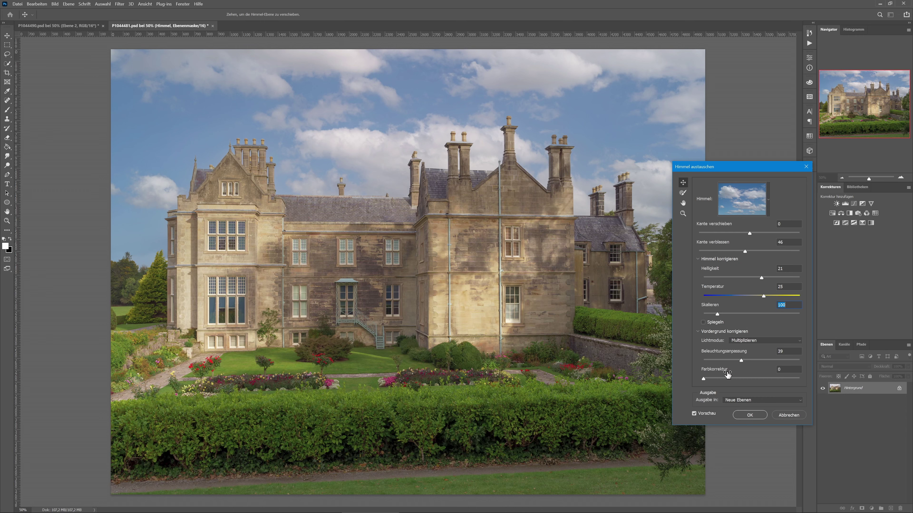
{"action": "left_click_drag", "start_coordinate": [703, 380], "coordinate": [799, 379]}
Keep output as New Layers and toggle Preview to compare against the grey sky.
{"action": "left_click", "coordinate": [751, 401]}
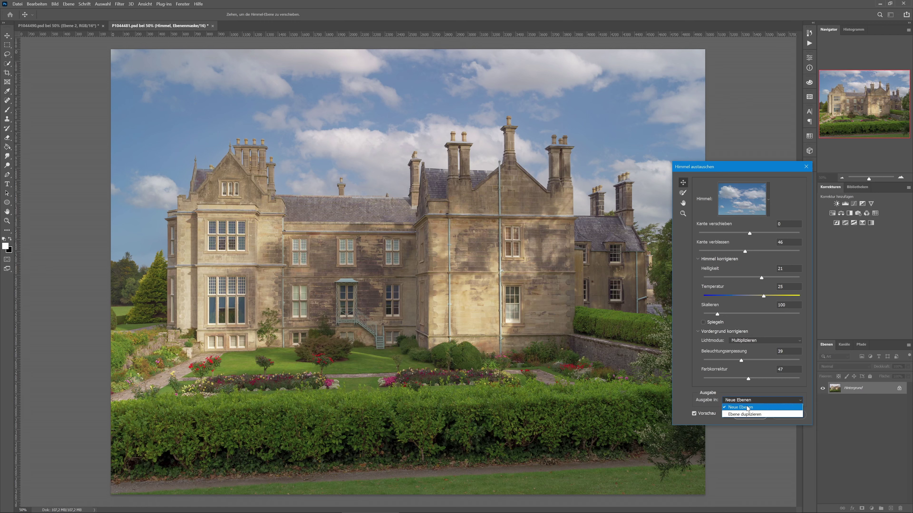
{"action": "key", "text": "Escape"}
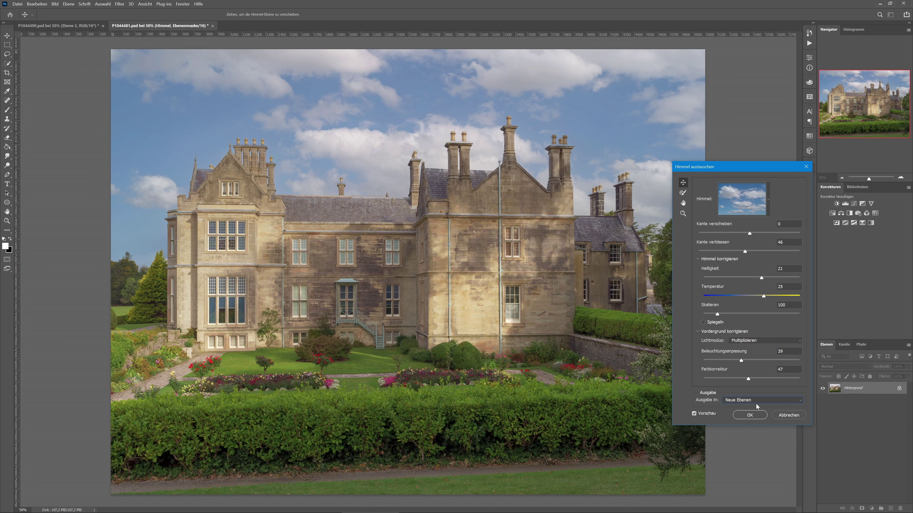
{"action": "left_click", "coordinate": [693, 414]}
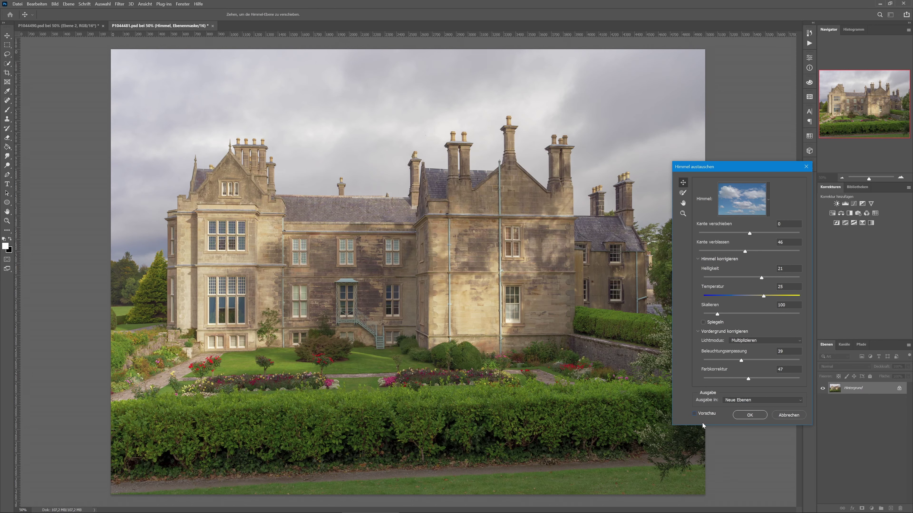
{"action": "left_click", "coordinate": [695, 413]}
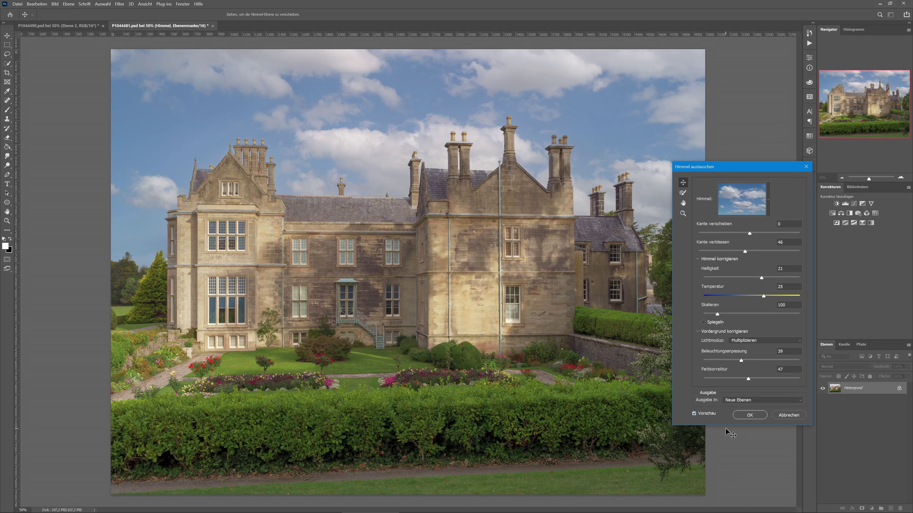
{"action": "left_click", "coordinate": [694, 415]}
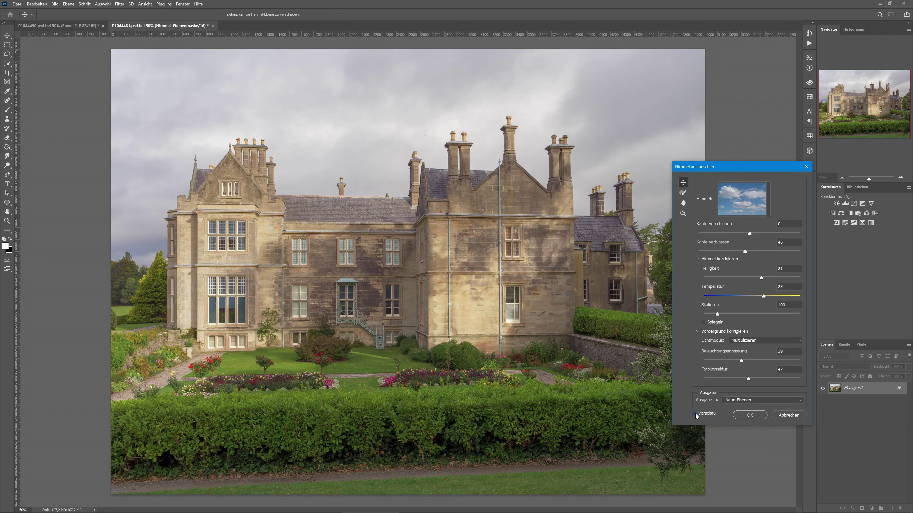
{"action": "left_click", "coordinate": [696, 414]}
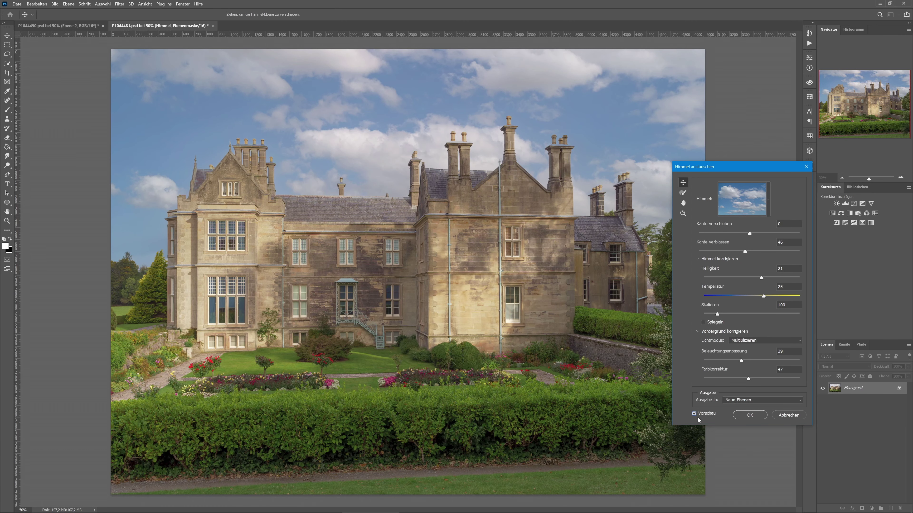
Apply the sky replacement and collapse the resulting Sky Replacement Group.
{"action": "left_click", "coordinate": [753, 415]}
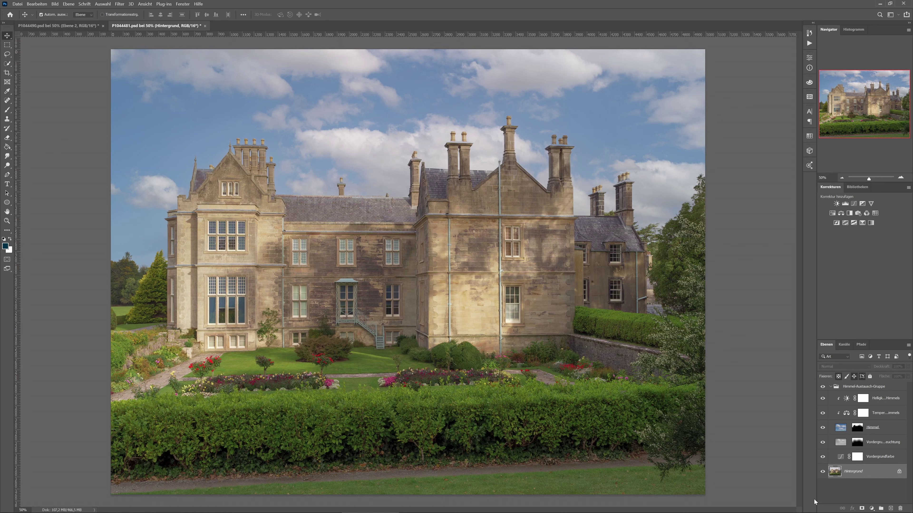
{"action": "left_click", "coordinate": [830, 387]}
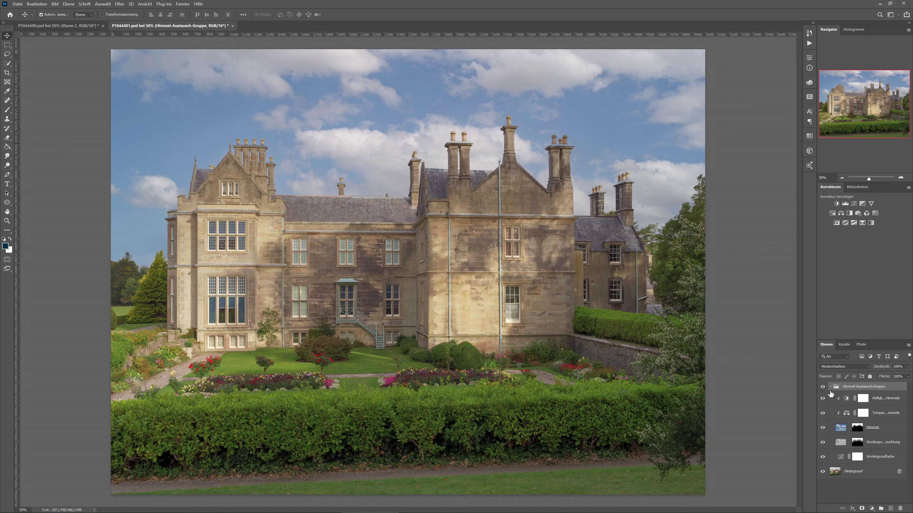
{"action": "left_click", "coordinate": [831, 387]}
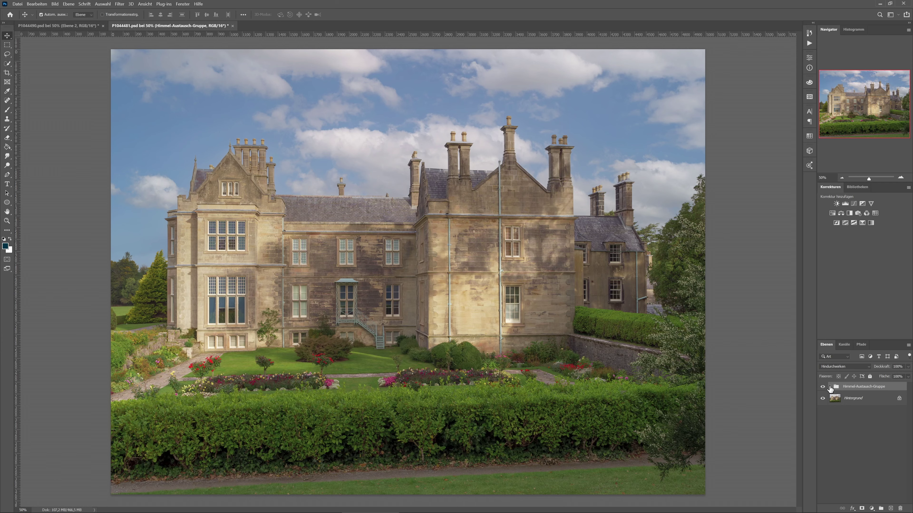
Toggle the sky group's visibility to compare with the grey original, and expand its layers.
{"action": "left_click", "coordinate": [822, 386]}
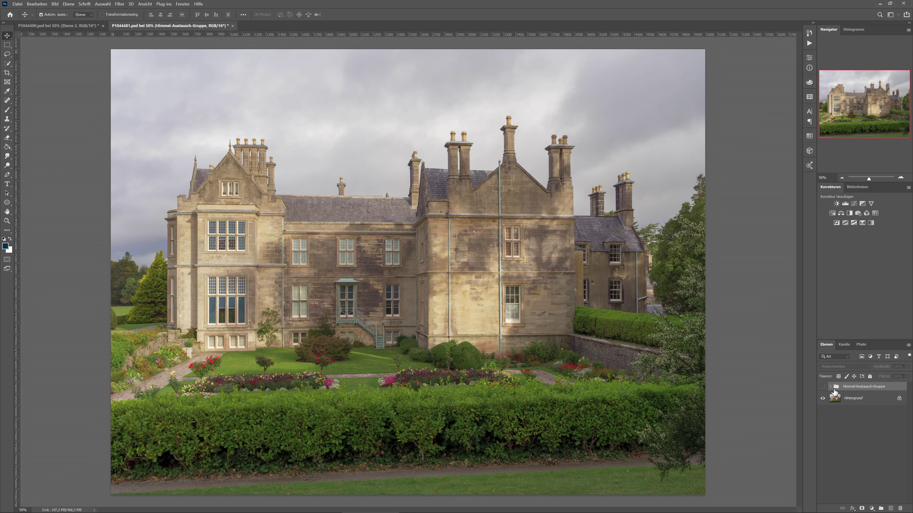
{"action": "left_click", "coordinate": [831, 387]}
{"action": "left_click", "coordinate": [822, 386]}
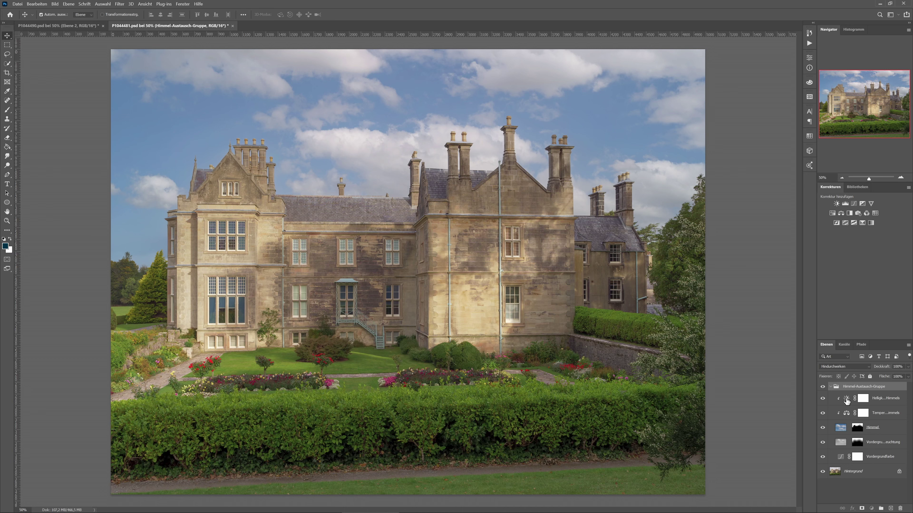
Set sky brightness to -4 and Color Balance to Yellow–Blue -14, Magenta–Green +6.
{"action": "double_click", "coordinate": [848, 403]}
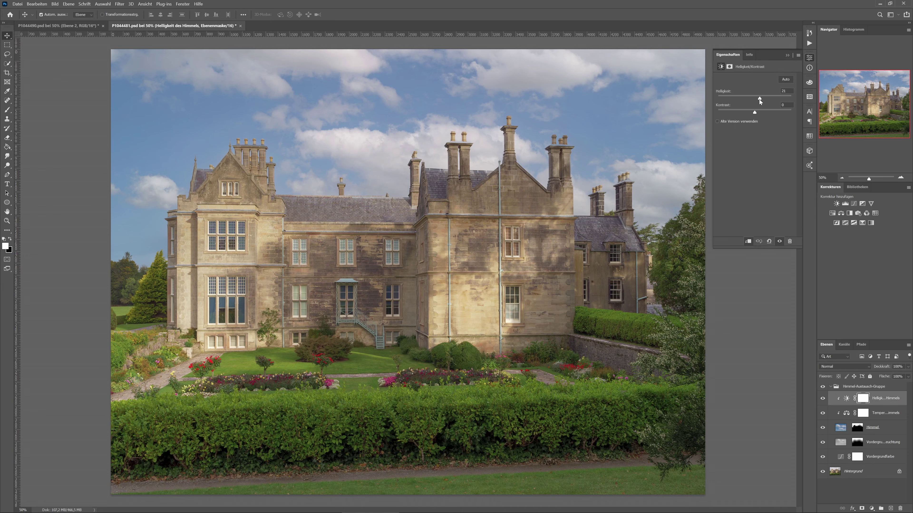
{"action": "left_click_drag", "start_coordinate": [759, 99], "coordinate": [755, 102]}
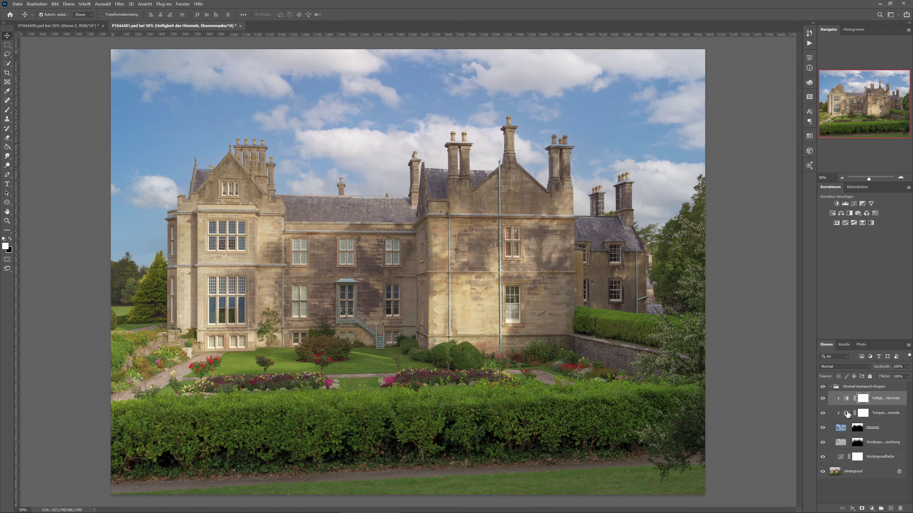
{"action": "left_click", "coordinate": [846, 414]}
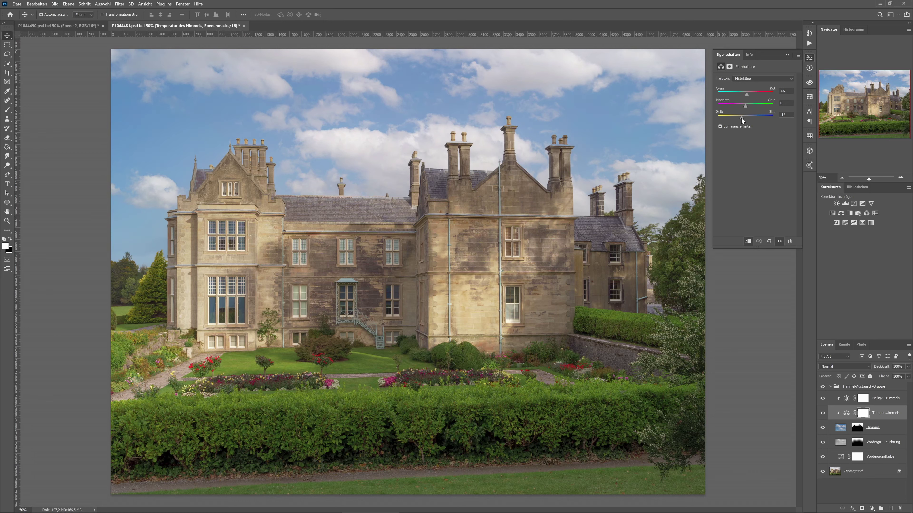
{"action": "left_click_drag", "start_coordinate": [736, 117], "coordinate": [747, 119]}
{"action": "left_click_drag", "start_coordinate": [748, 110], "coordinate": [747, 109]}
Nudge Cyan–Red to -1, then delete the Sky Replacement Group with its contents.
{"action": "left_click_drag", "start_coordinate": [744, 93], "coordinate": [746, 94]}
{"action": "left_click", "coordinate": [830, 386]}
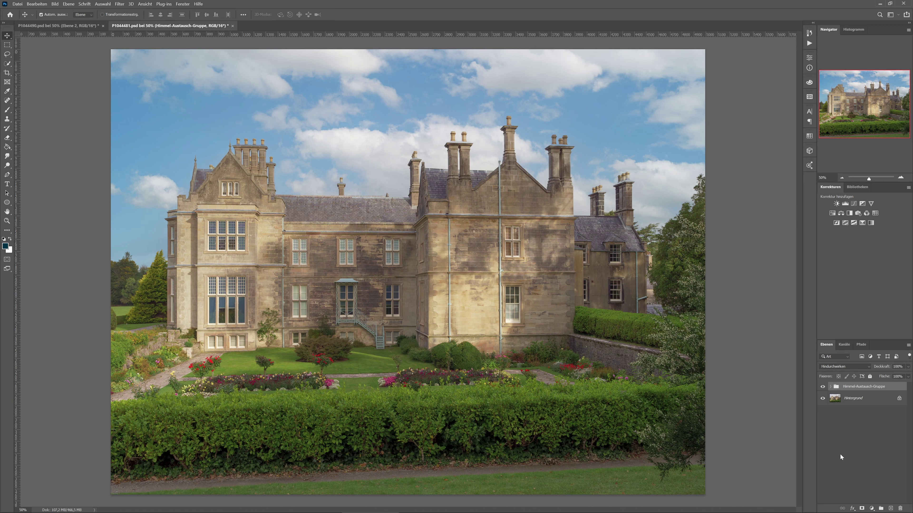
{"action": "left_click", "coordinate": [43, 5]}
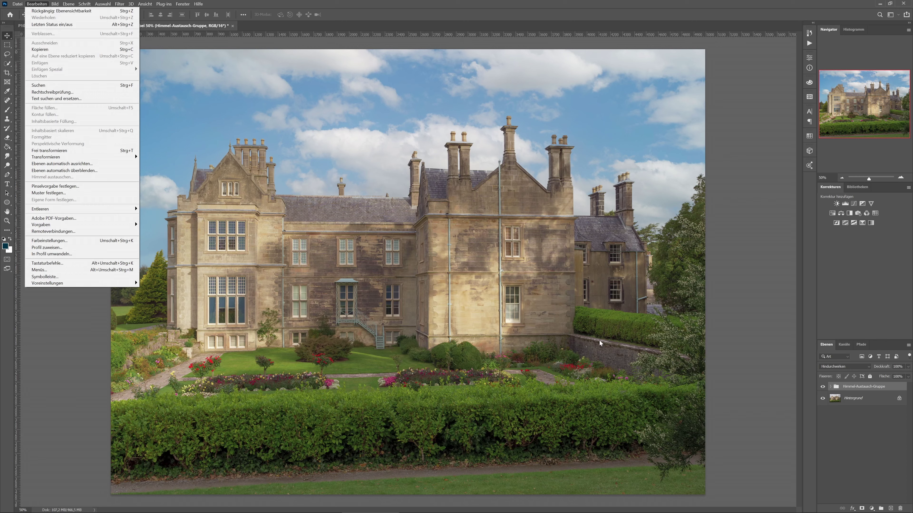
{"action": "left_click", "coordinate": [837, 391]}
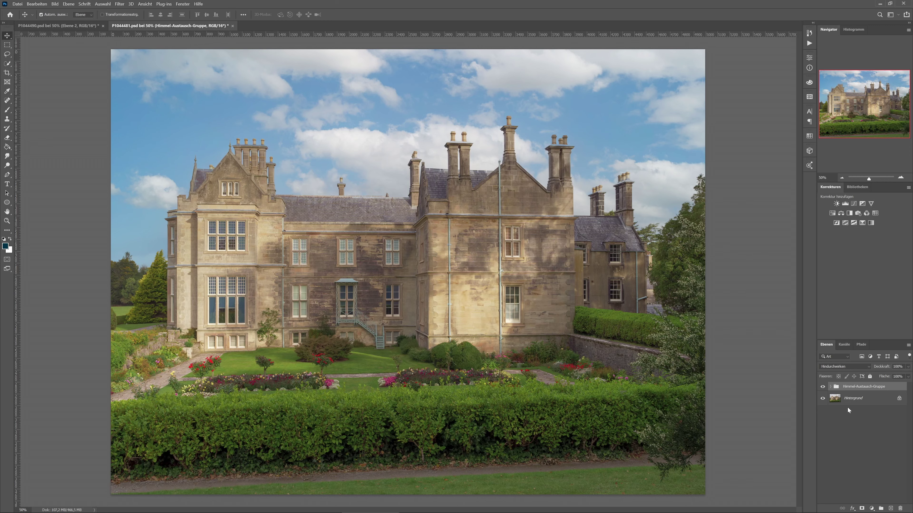
{"action": "left_click", "coordinate": [900, 509]}
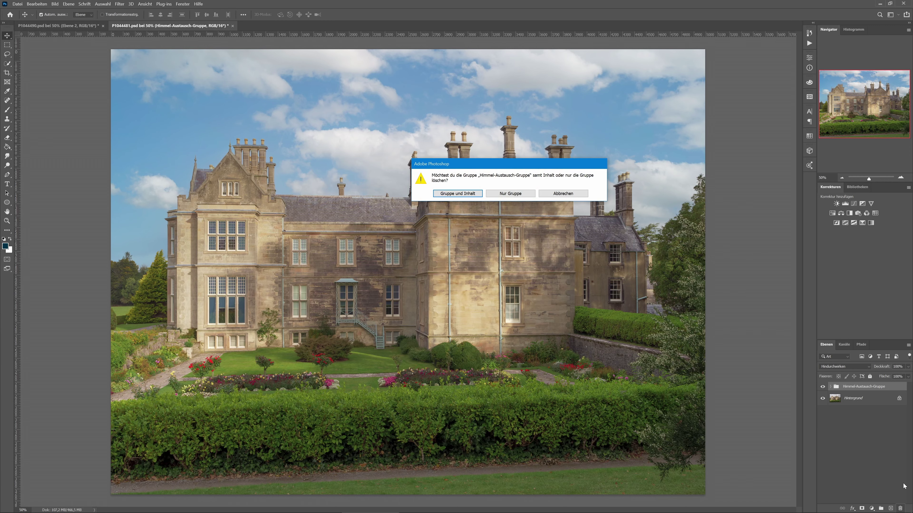
{"action": "left_click", "coordinate": [471, 196]}
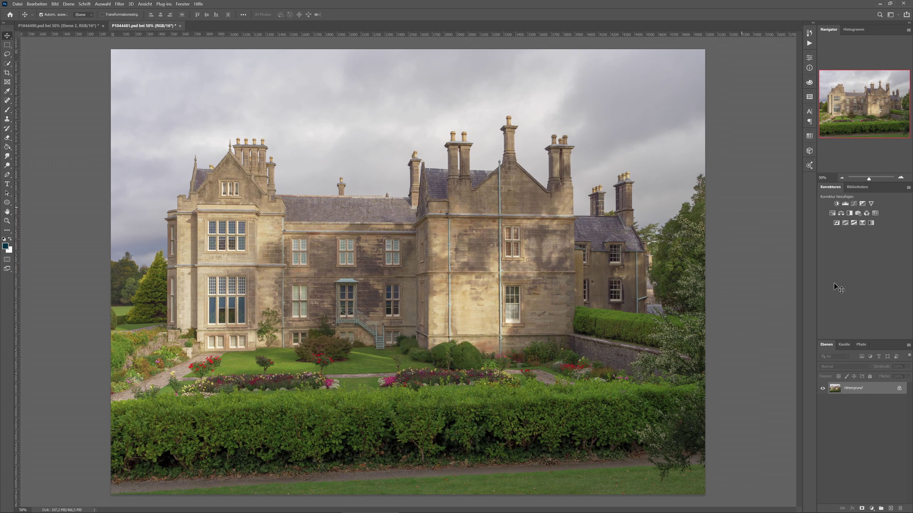
Browse the Edit menu, then close it without choosing a command.
{"action": "left_click", "coordinate": [37, 4]}
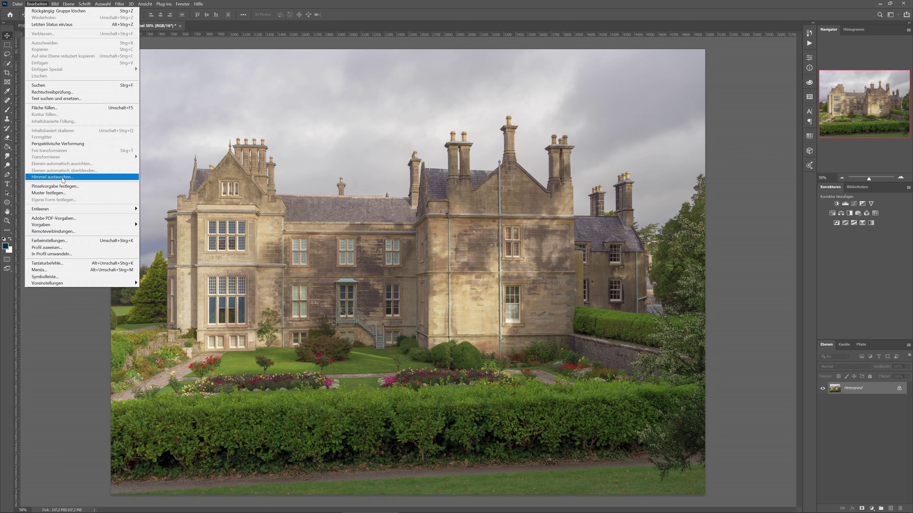
{"action": "left_click", "coordinate": [849, 432]}
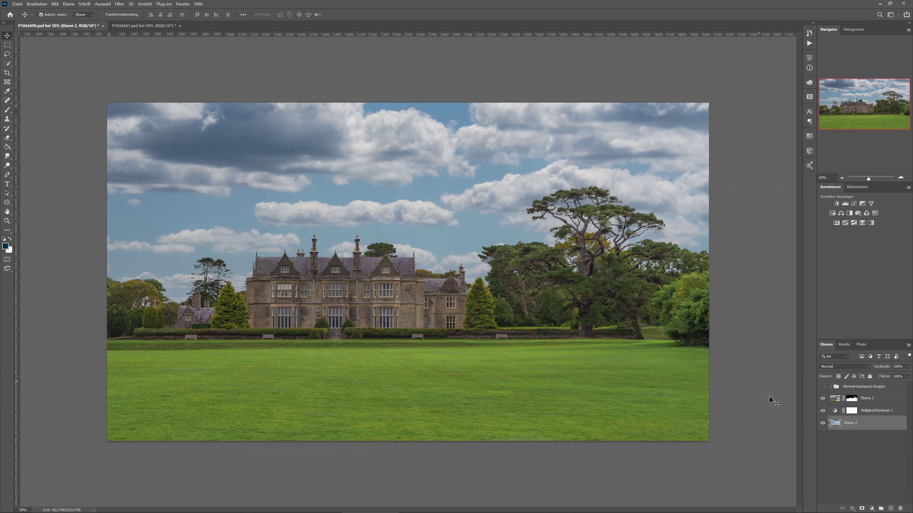
Open Ebene 1's smart object as Ebene 1.psb and hide its upper layer to reveal the grey-sky original.
{"action": "left_click", "coordinate": [834, 399]}
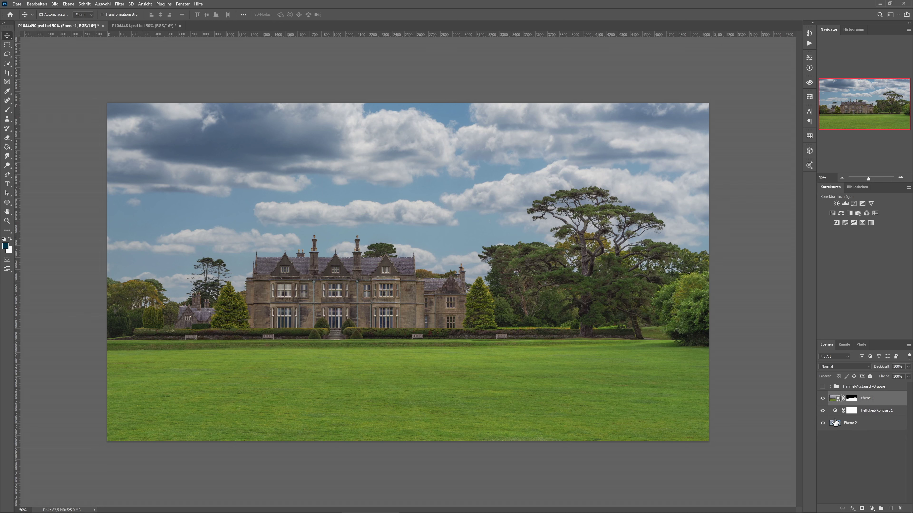
{"action": "double_click", "coordinate": [834, 400]}
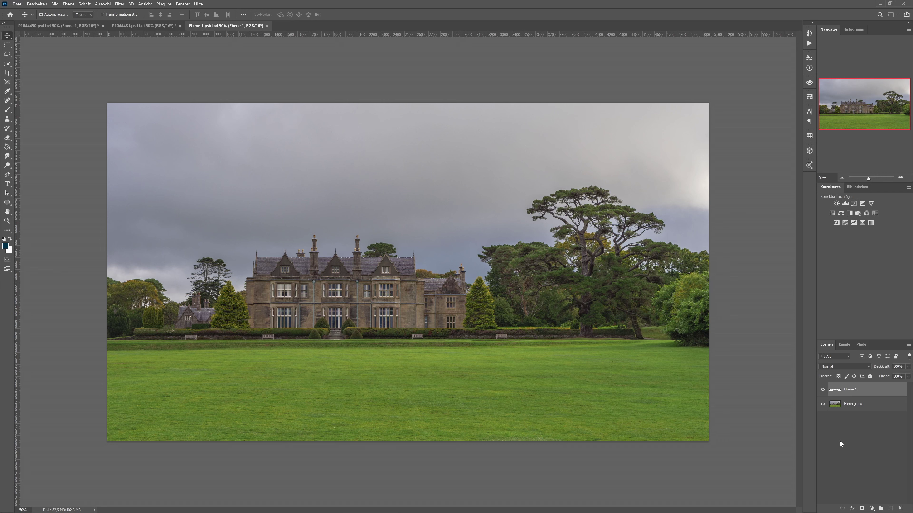
{"action": "left_click", "coordinate": [822, 389]}
Pan around the manor, then show Ebene 1 so the person on the front steps disappears.
{"action": "scroll", "coordinate": [321, 341], "scroll_direction": "up", "scroll_amount": 5}
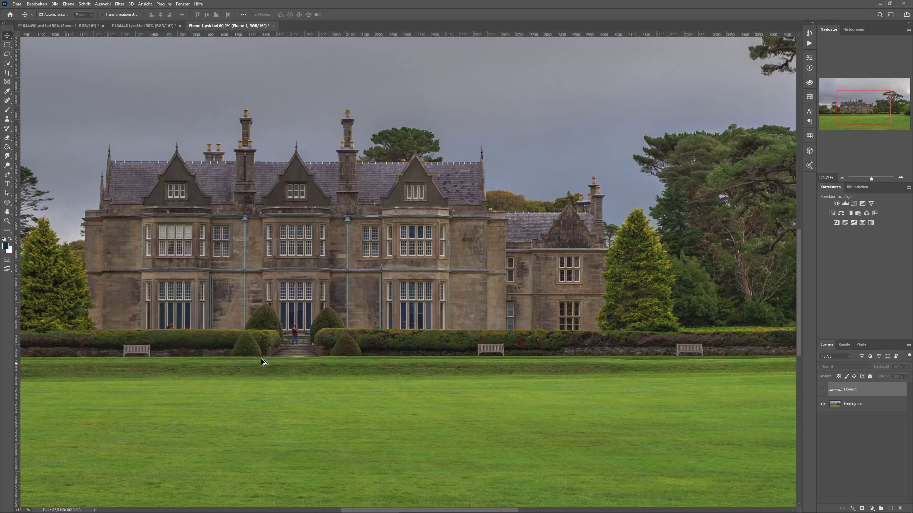
{"action": "scroll", "coordinate": [296, 347], "scroll_direction": "down", "scroll_amount": 2}
{"action": "scroll", "coordinate": [295, 346], "scroll_direction": "down", "scroll_amount": 1}
{"action": "scroll", "coordinate": [295, 347], "scroll_direction": "down", "scroll_amount": 2}
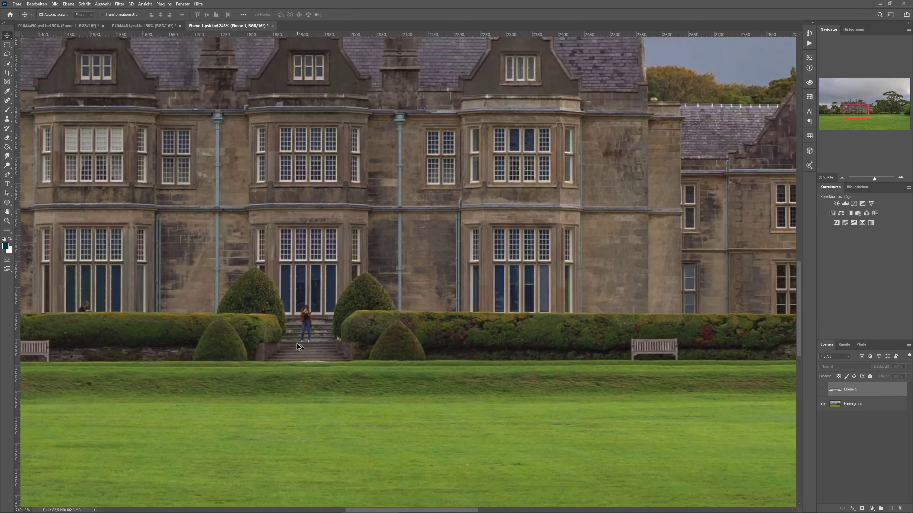
{"action": "scroll", "coordinate": [295, 347], "scroll_direction": "down", "scroll_amount": 2}
{"action": "scroll", "coordinate": [295, 347], "scroll_direction": "down", "scroll_amount": 2}
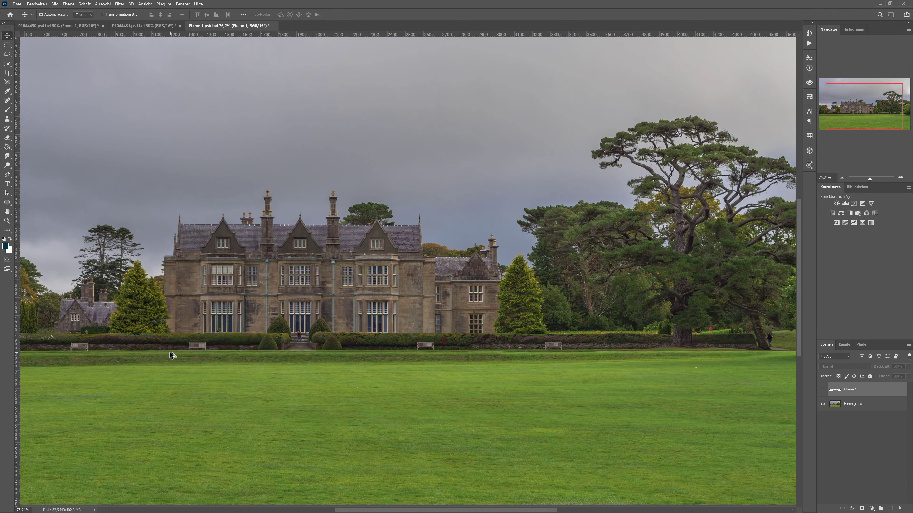
{"action": "scroll", "coordinate": [176, 352], "scroll_direction": "up", "scroll_amount": 2}
{"action": "scroll", "coordinate": [177, 351], "scroll_direction": "up", "scroll_amount": 1}
{"action": "scroll", "coordinate": [180, 352], "scroll_direction": "up", "scroll_amount": 1}
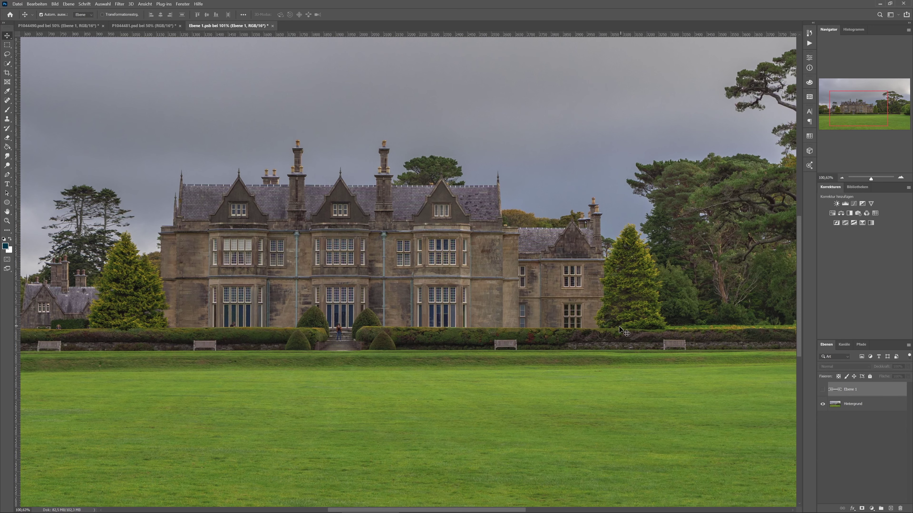
{"action": "mouse_move", "coordinate": [708, 327]}
{"action": "left_mouse_down"}
{"action": "mouse_move", "coordinate": [571, 327]}
{"action": "mouse_move", "coordinate": [590, 363]}
{"action": "left_mouse_up"}
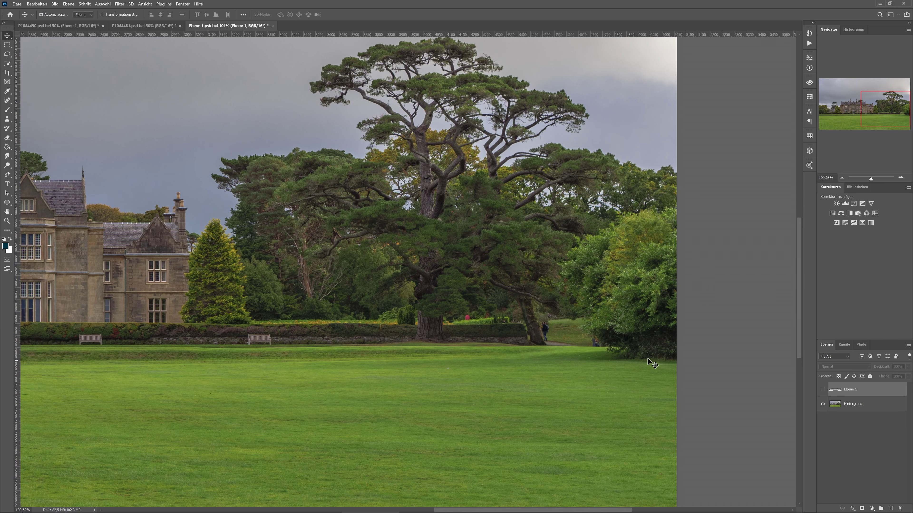
{"action": "left_click_drag", "start_coordinate": [318, 403], "coordinate": [615, 390]}
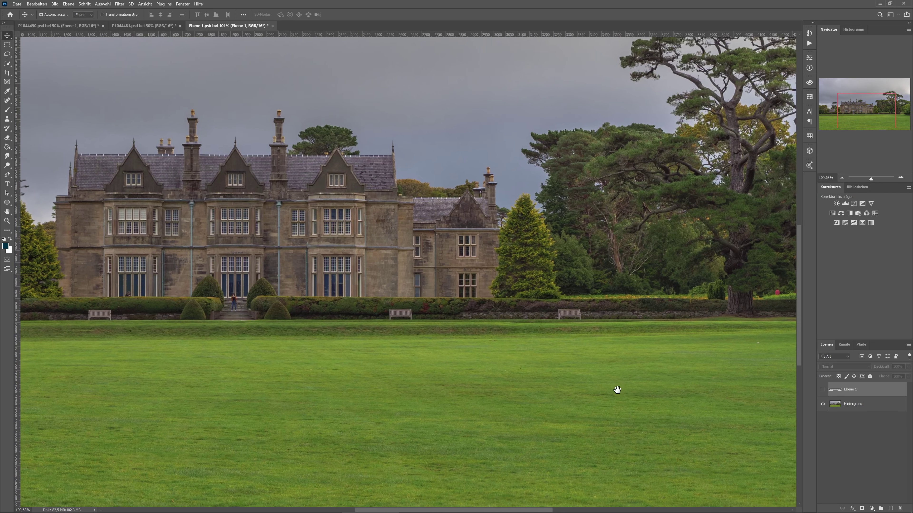
{"action": "left_click_drag", "start_coordinate": [523, 399], "coordinate": [540, 404]}
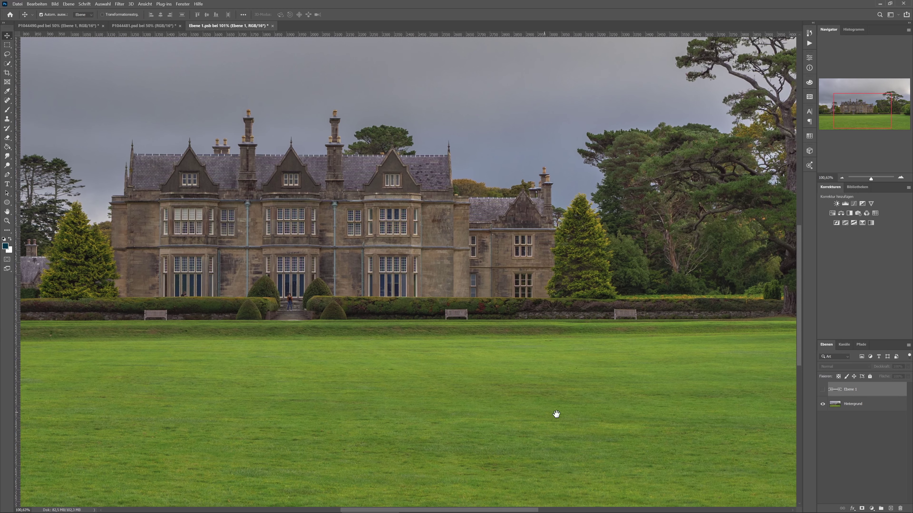
{"action": "left_click", "coordinate": [822, 389]}
{"action": "left_click", "coordinate": [44, 5]}
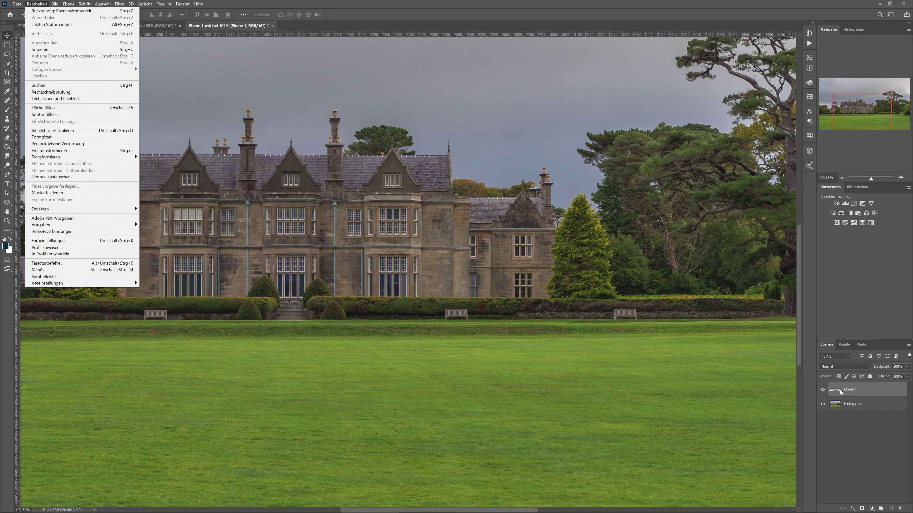
Close Ebene 1.psb without saving, hide the existing sky replacement, and start Sky Replacement again.
{"action": "left_click", "coordinate": [294, 3]}
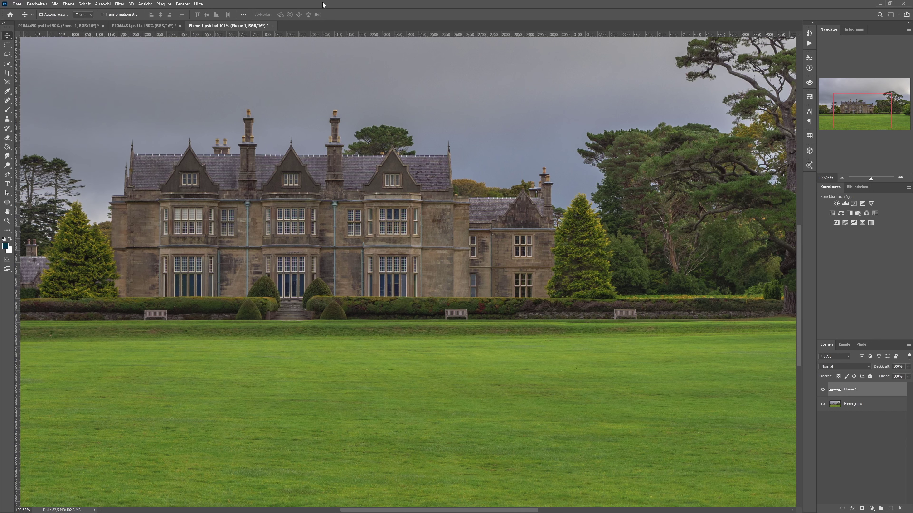
{"action": "left_click", "coordinate": [273, 27]}
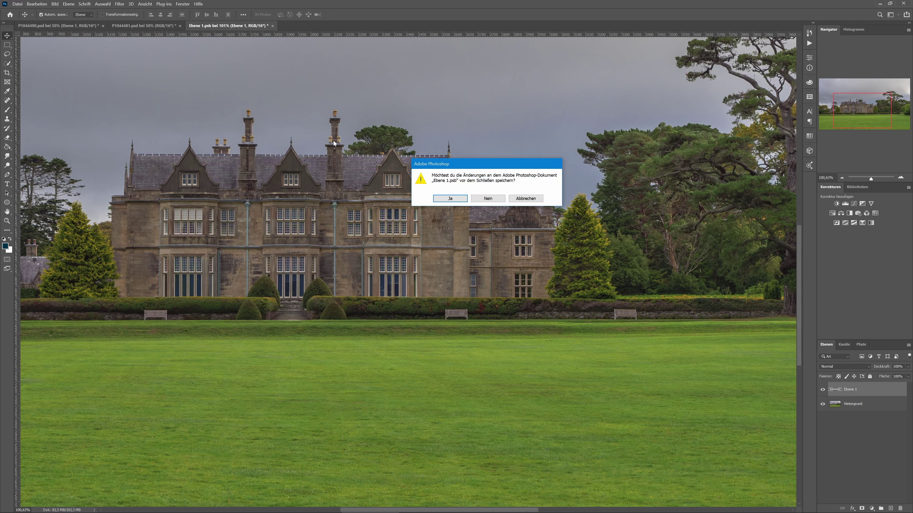
{"action": "left_click", "coordinate": [490, 200]}
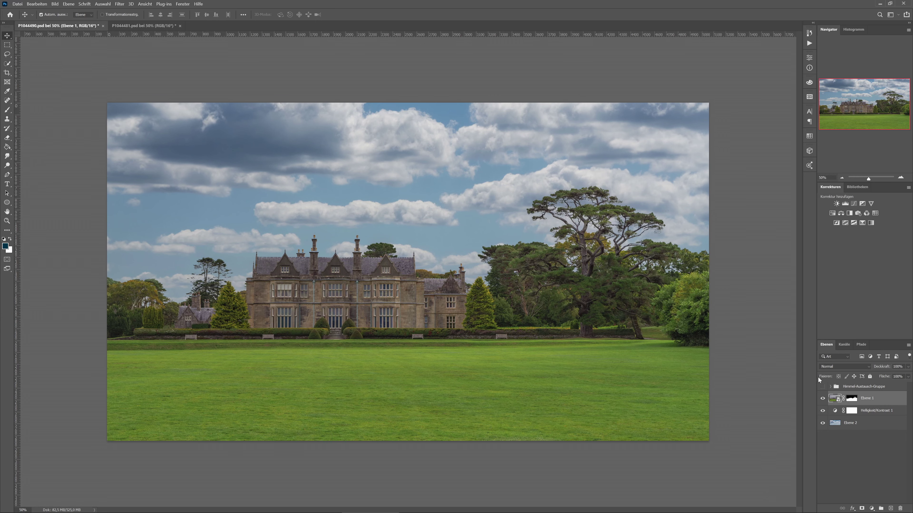
{"action": "left_click", "coordinate": [822, 387]}
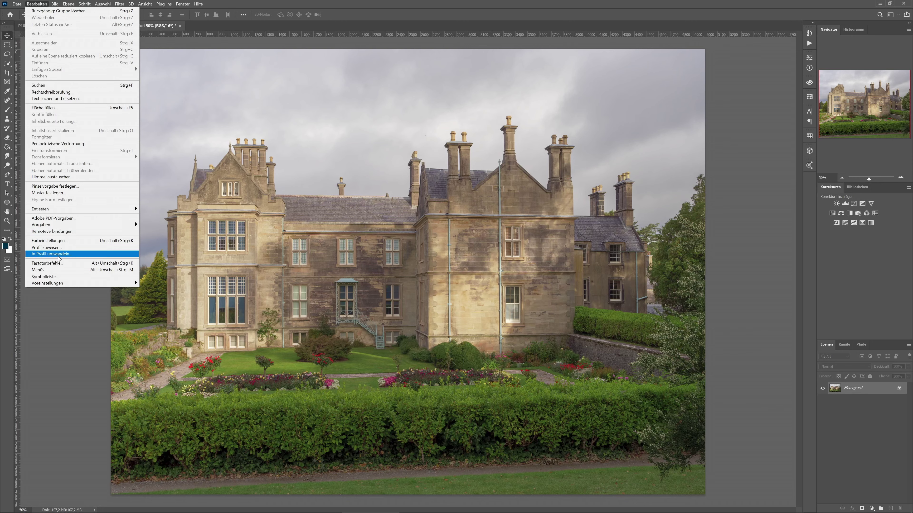
{"action": "left_click", "coordinate": [43, 177]}
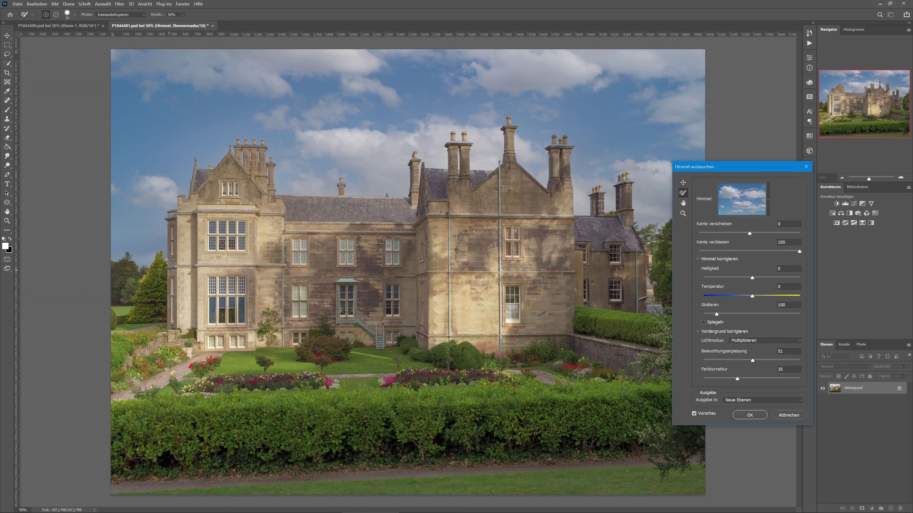
Zoom the Sky Replacement preview onto the left wing and large window, then back to 100%.
{"action": "mouse_move", "coordinate": [164, 269]}
{"action": "left_mouse_down"}
{"action": "mouse_move", "coordinate": [445, 321]}
{"action": "mouse_move", "coordinate": [442, 349]}
{"action": "left_mouse_up"}
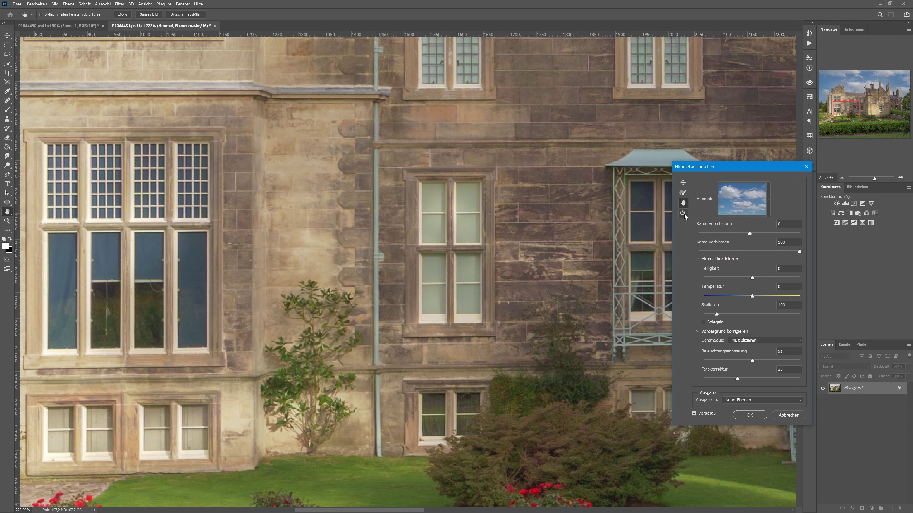
{"action": "left_click", "coordinate": [682, 213]}
{"action": "left_click", "coordinate": [556, 286]}
{"action": "left_click", "coordinate": [537, 294], "text": "alt"}
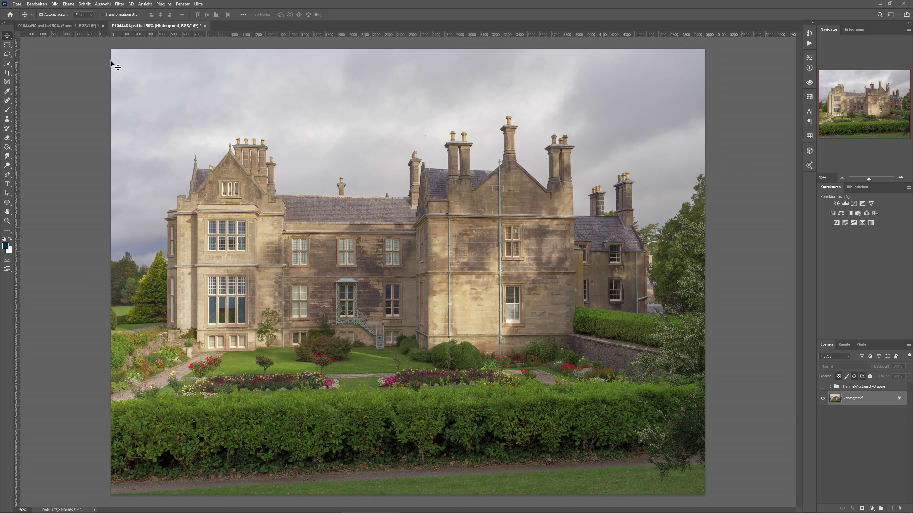
Select the sky with Select > Sky and turn it into a layer mask on the manor photo.
{"action": "left_click", "coordinate": [104, 4]}
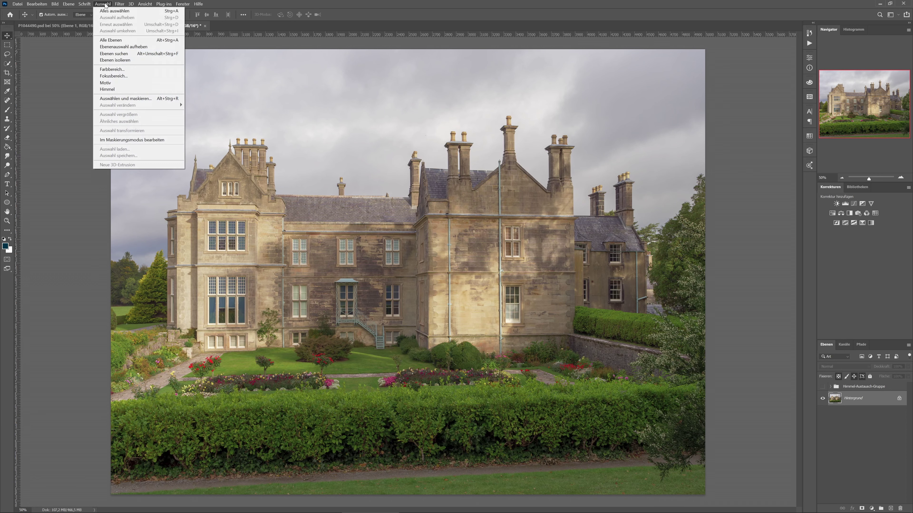
{"action": "left_click", "coordinate": [107, 91]}
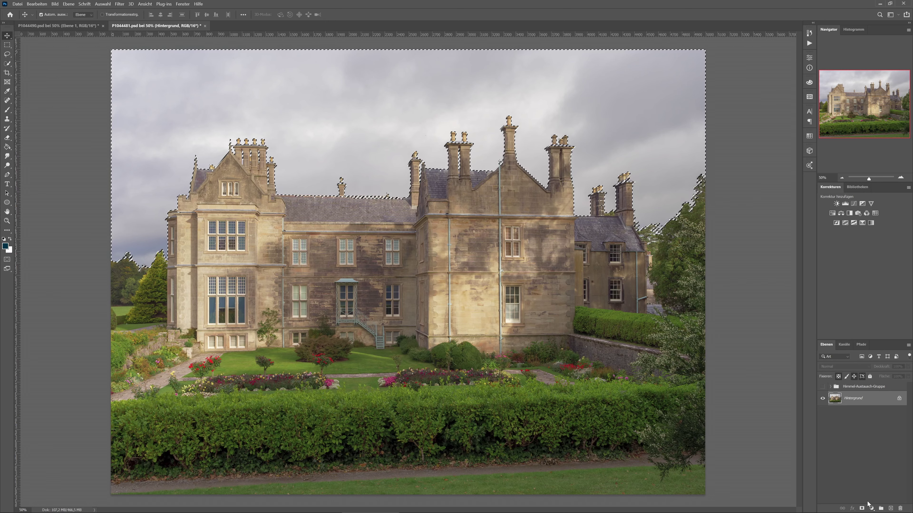
{"action": "left_click", "coordinate": [862, 509]}
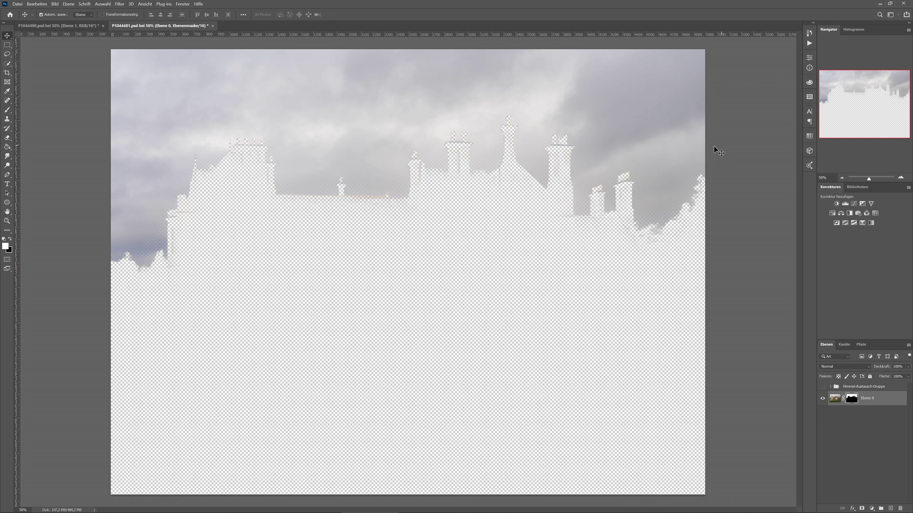
Add a Curves layer above the sky photo with the Kontrastverstärkt (RGB) preset, then toggle it to compare.
{"action": "left_click", "coordinate": [834, 399]}
{"action": "left_click", "coordinate": [855, 204]}
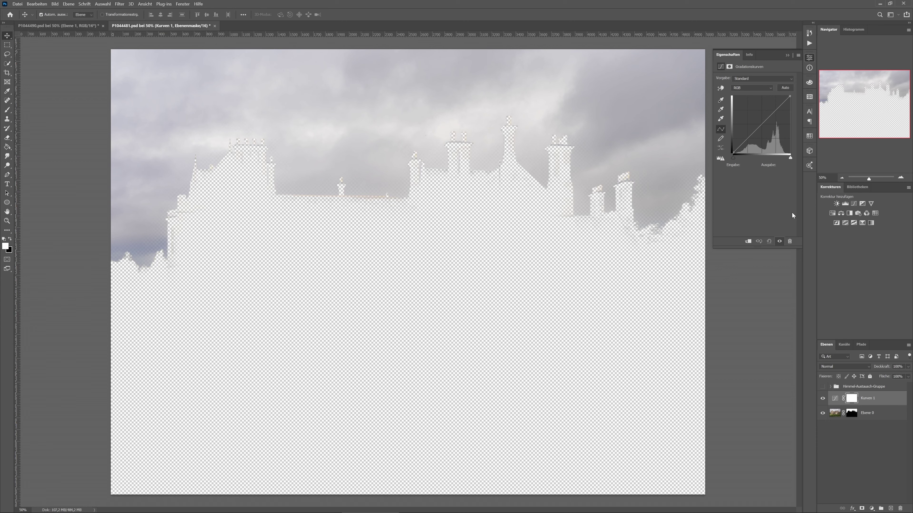
{"action": "mouse_move", "coordinate": [774, 112]}
{"action": "left_mouse_down"}
{"action": "mouse_move", "coordinate": [746, 140]}
{"action": "mouse_move", "coordinate": [774, 108]}
{"action": "left_mouse_up"}
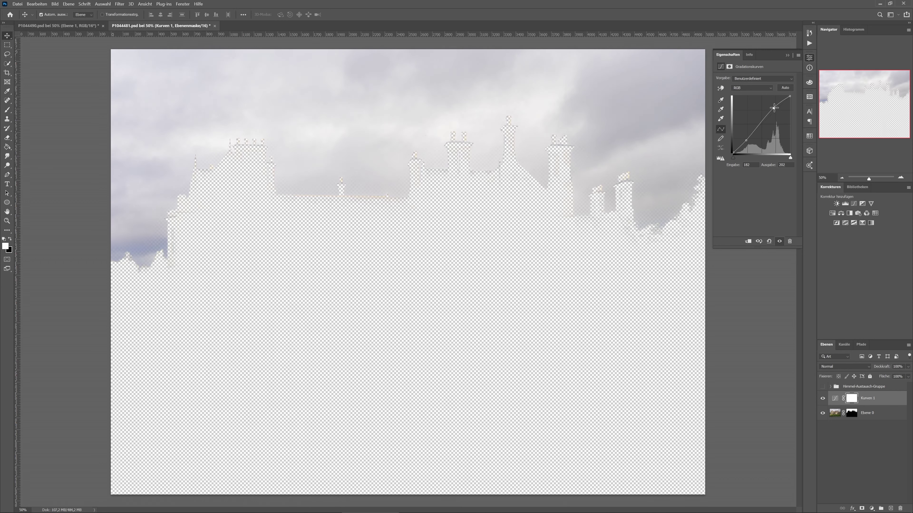
{"action": "left_click_drag", "start_coordinate": [746, 141], "coordinate": [748, 143]}
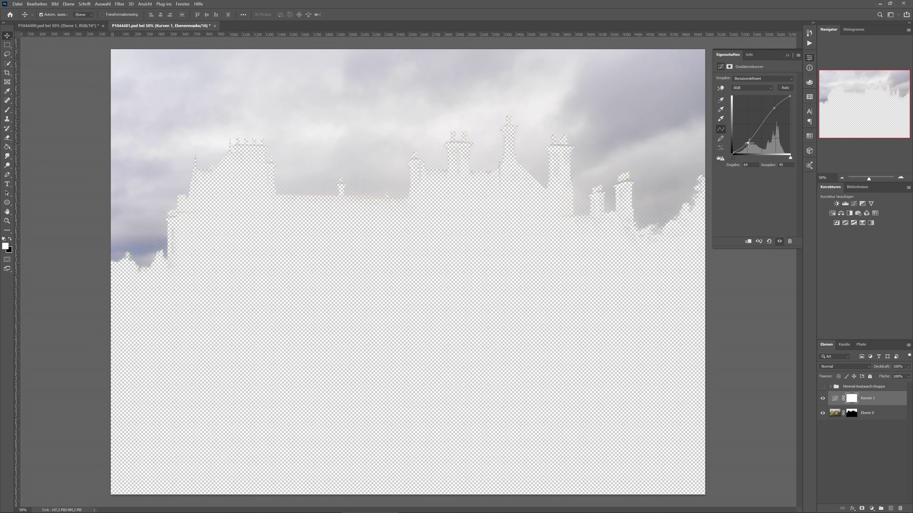
{"action": "left_click", "coordinate": [776, 80]}
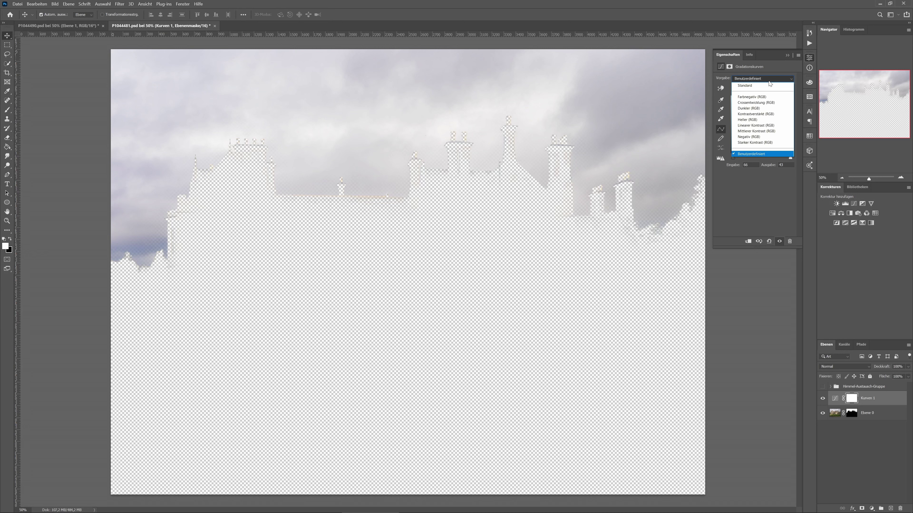
{"action": "left_click", "coordinate": [757, 115]}
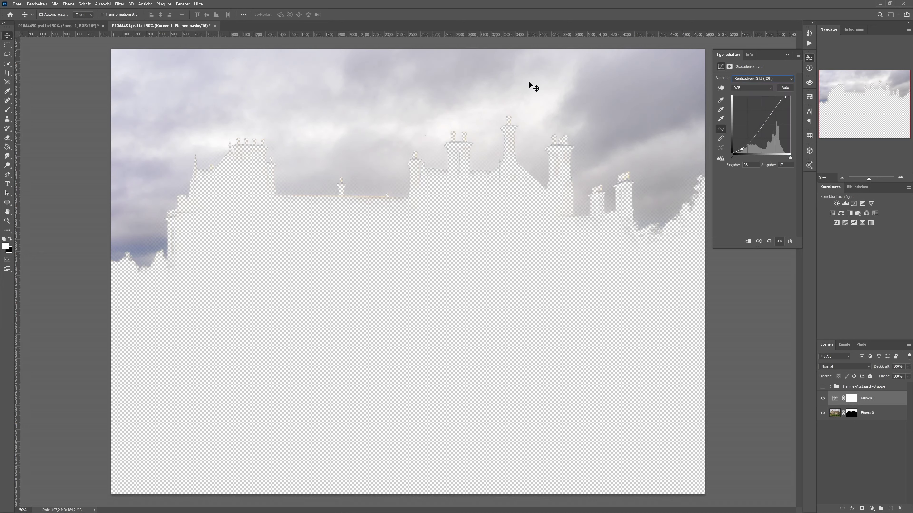
{"action": "left_click", "coordinate": [779, 241]}
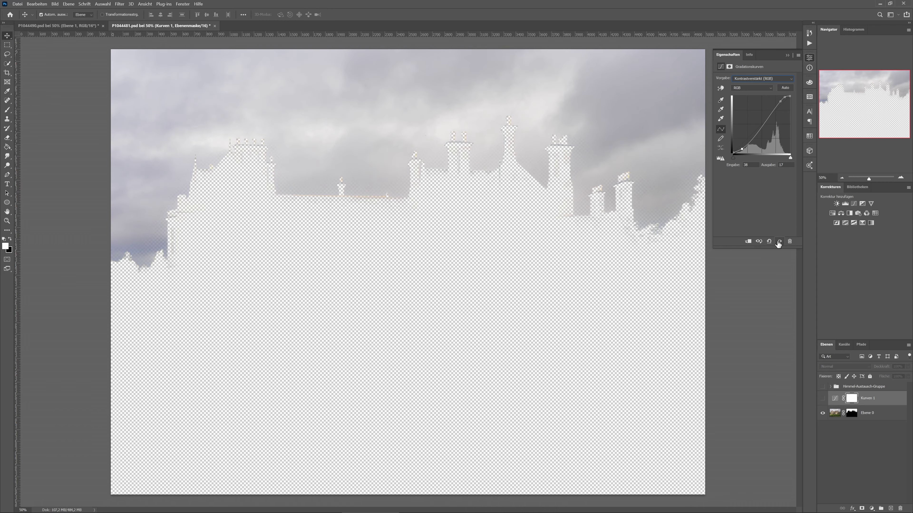
Move the sky mask from Ebene 0 onto Kurven 1, re-enable the Curves, and view its mask alone.
{"action": "left_click", "coordinate": [779, 242]}
{"action": "left_click", "coordinate": [851, 413]}
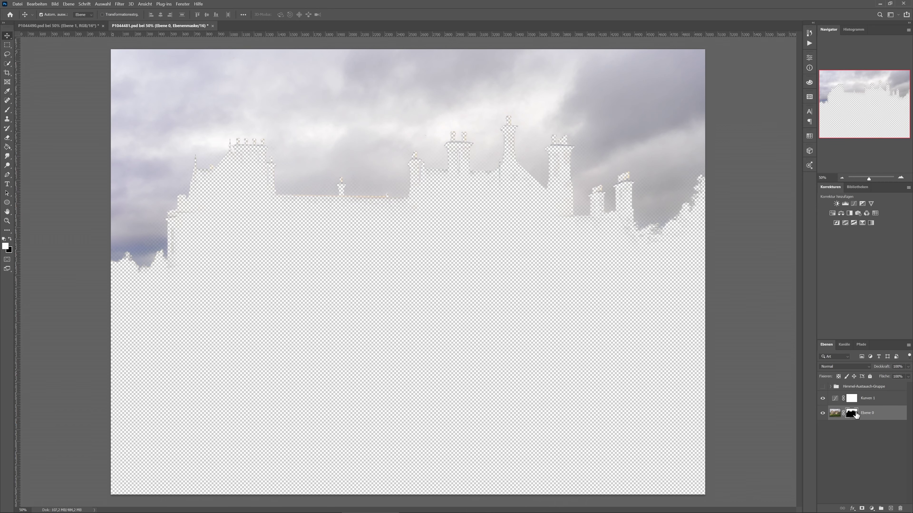
{"action": "left_click_drag", "start_coordinate": [853, 412], "coordinate": [852, 398]}
{"action": "left_click_drag", "start_coordinate": [853, 416], "coordinate": [850, 404]}
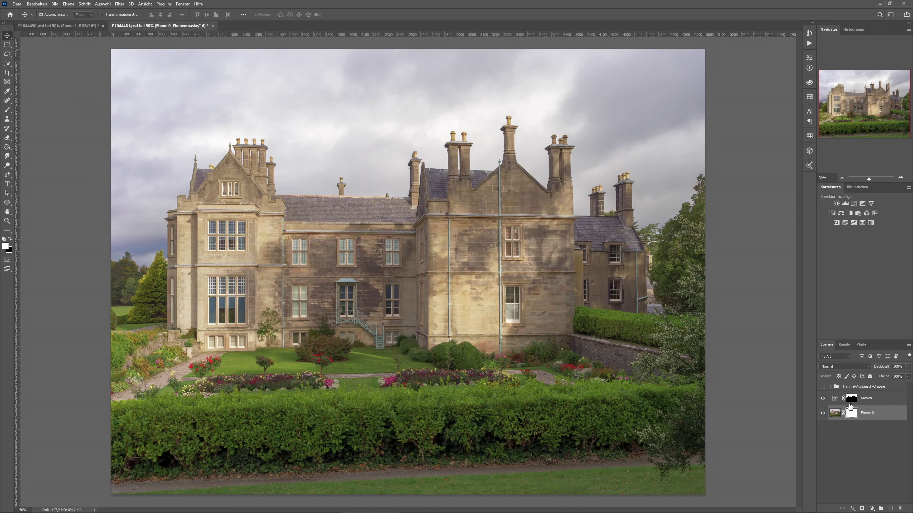
{"action": "left_click", "coordinate": [850, 403]}
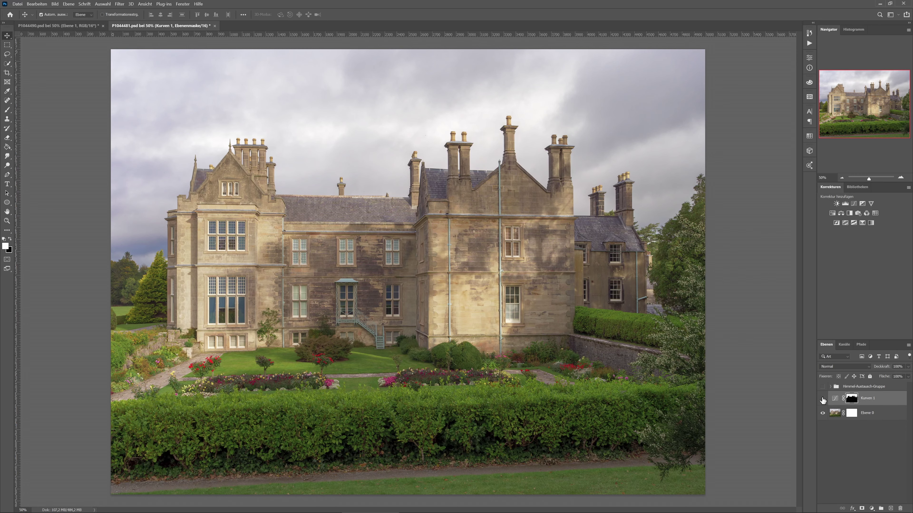
{"action": "left_click", "coordinate": [823, 398]}
{"action": "left_click", "coordinate": [822, 398]}
{"action": "left_click", "coordinate": [853, 399], "text": "alt"}
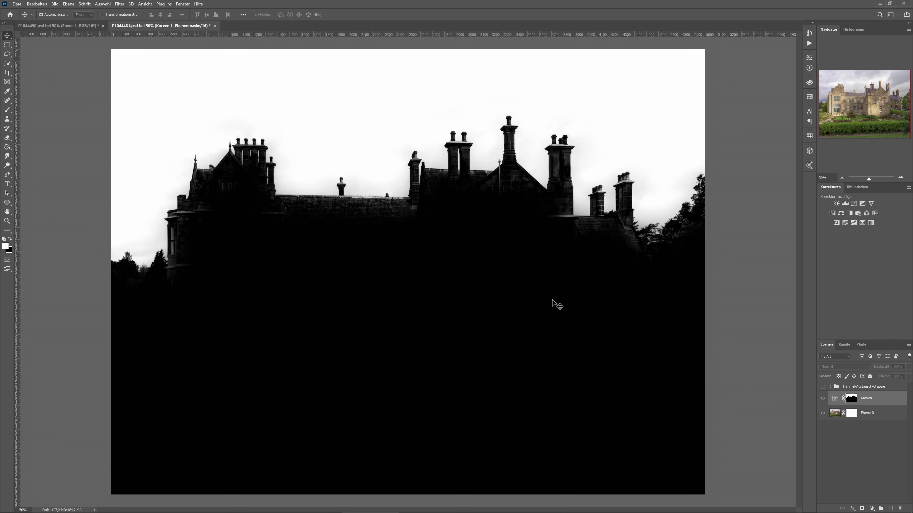
Select the Dodge tool and exit the Kurven 1 mask-only view to see the full photo.
{"action": "left_click", "coordinate": [10, 167]}
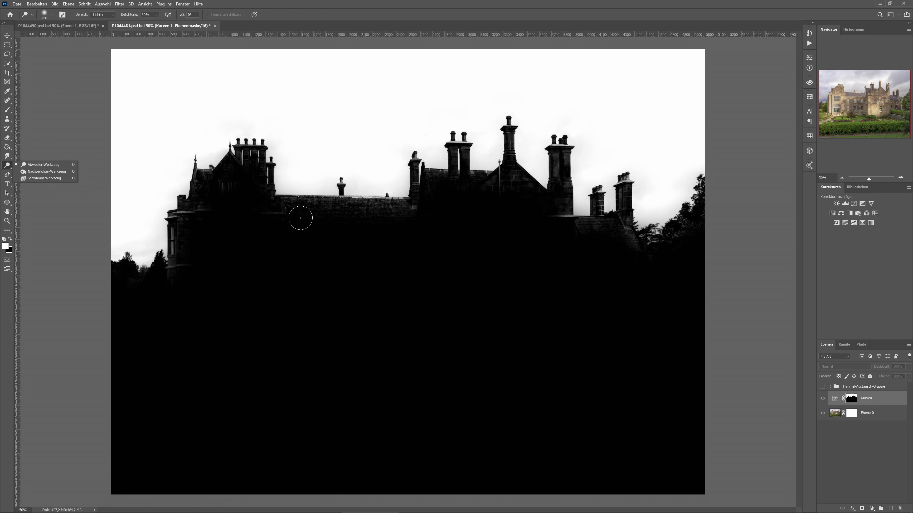
{"action": "left_click", "coordinate": [851, 398], "text": "alt"}
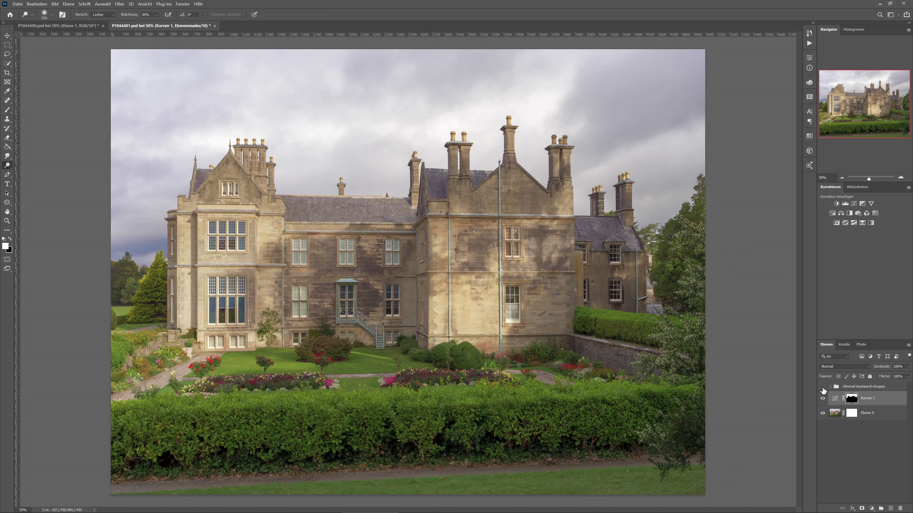
Show the Himmel-Austausch-Gruppe blue sky again and hide the Kurven 1 Curves layer.
{"action": "left_click", "coordinate": [823, 386]}
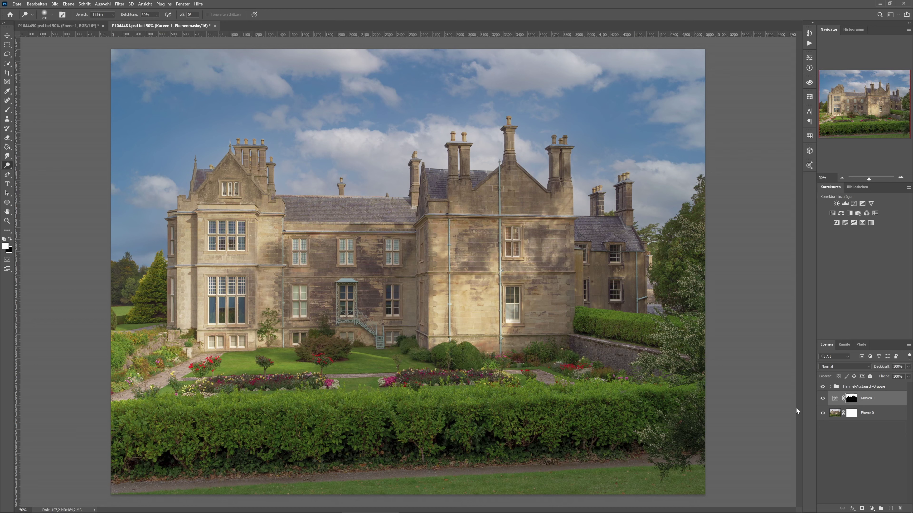
{"action": "key", "text": "ctrl+comma"}
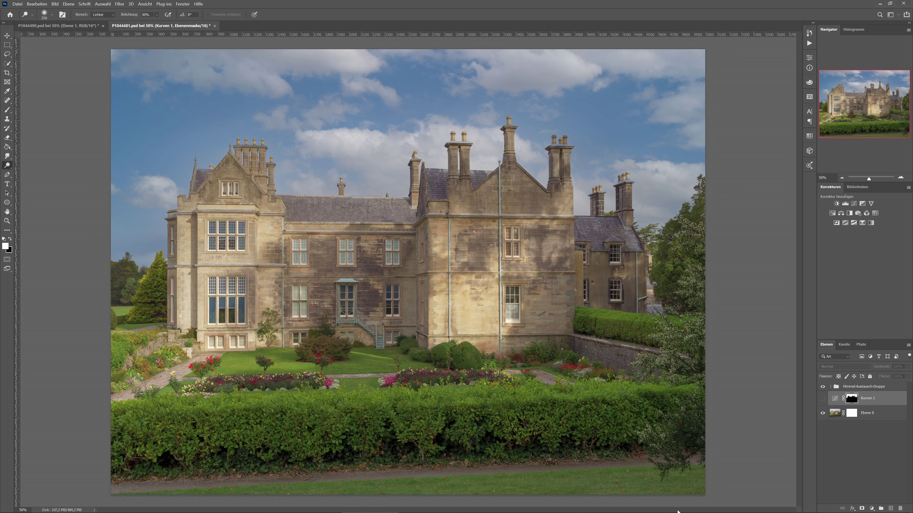